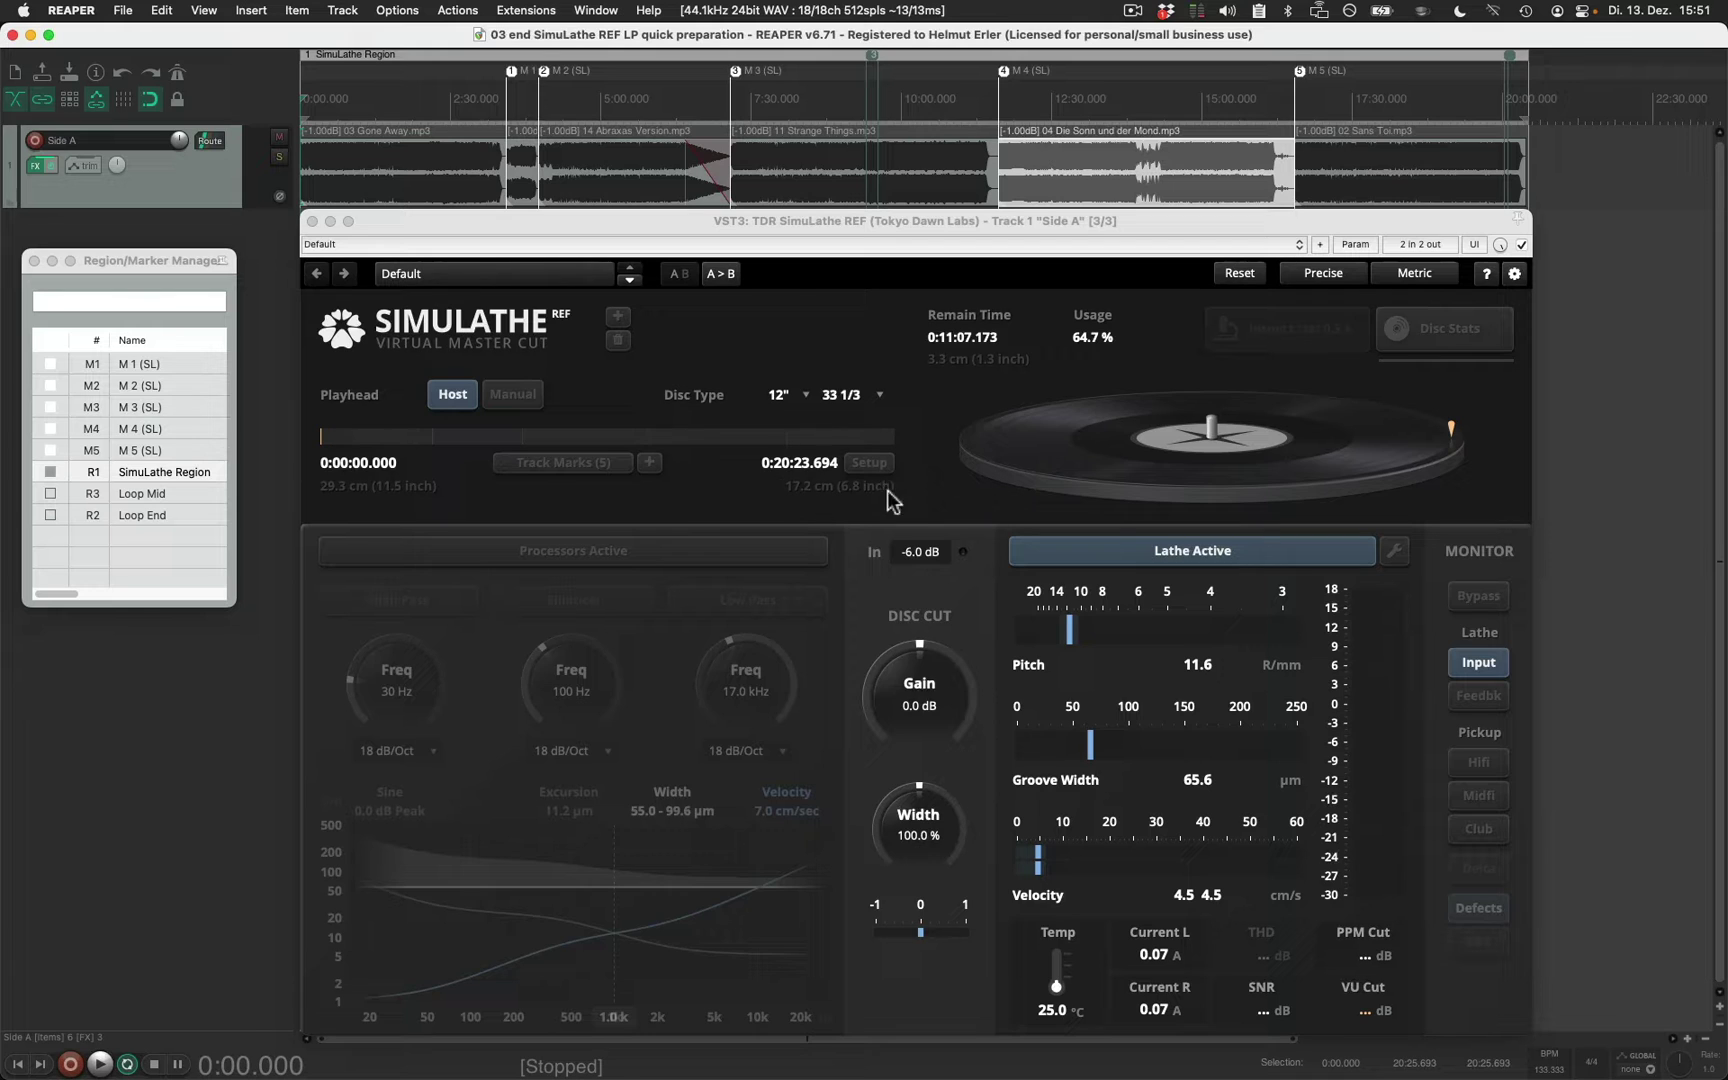
# Step: Review the five Track Marks positions, then close the Track Marks list
pyautogui.click(607, 460)
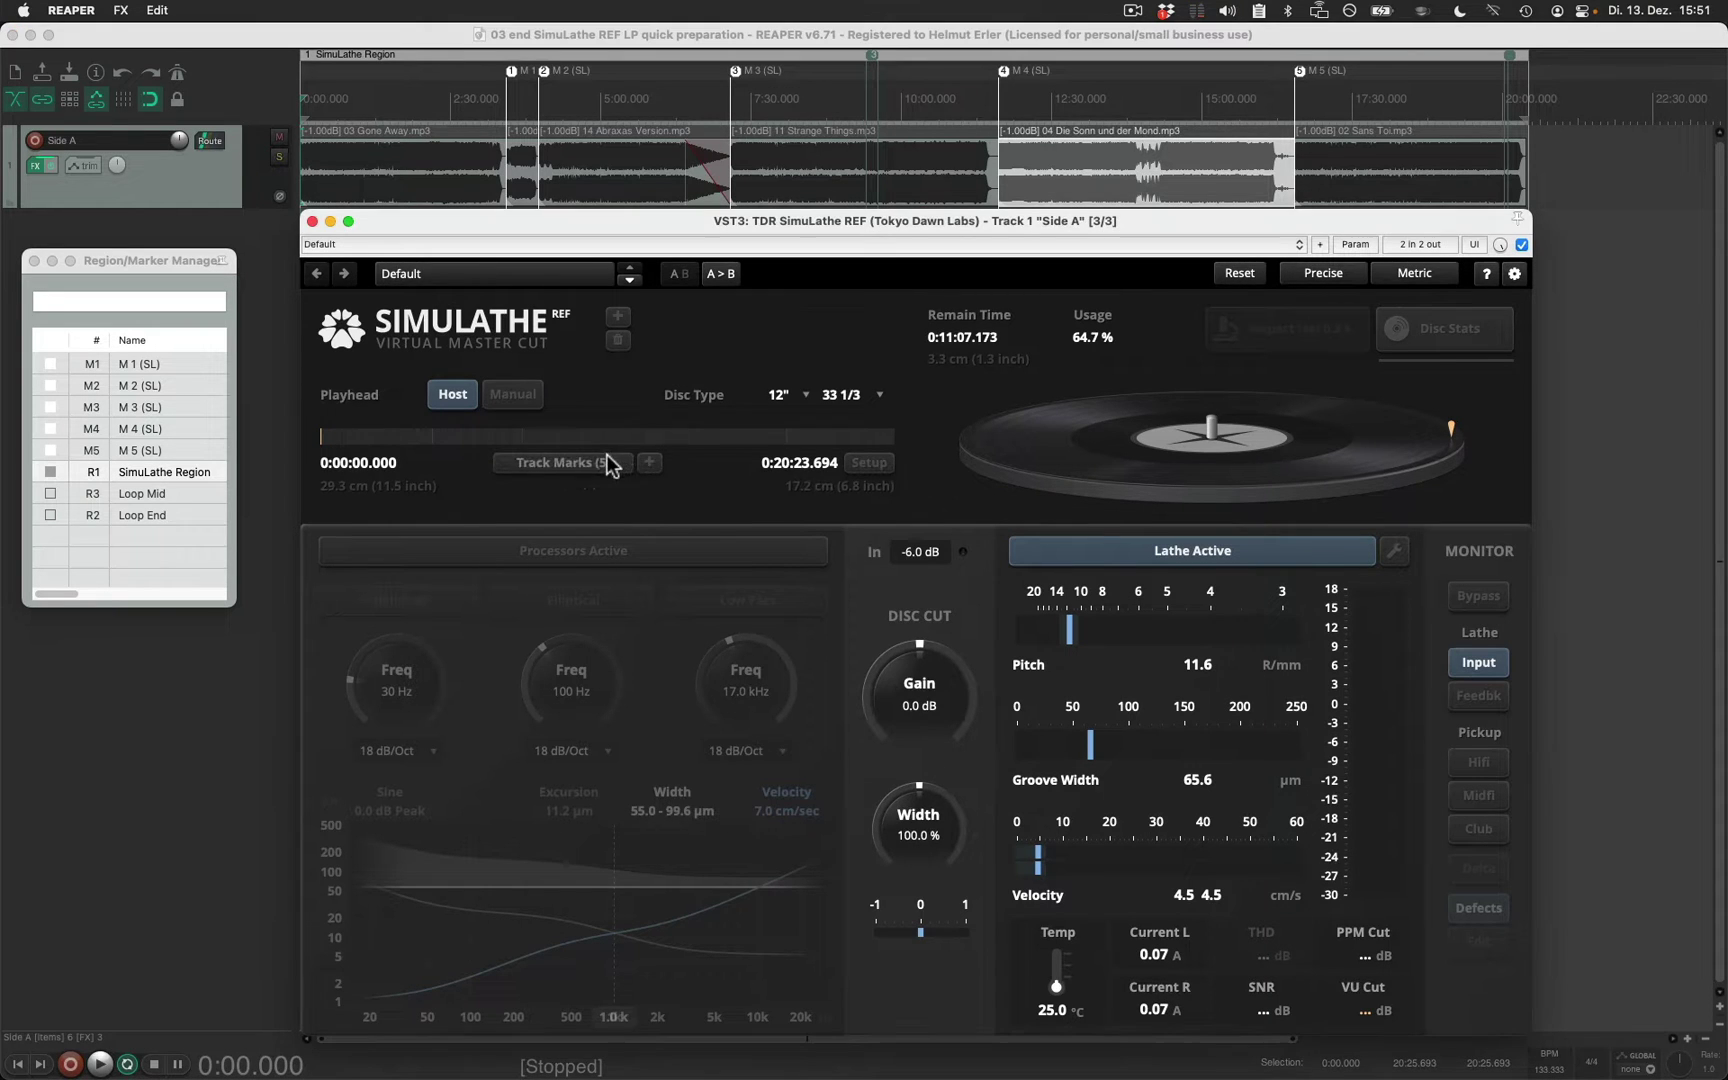
pyautogui.click(604, 461)
# Step: Load the "05 Pop 12" LP 33rpm <20min" preset from the preset list
pyautogui.click(521, 280)
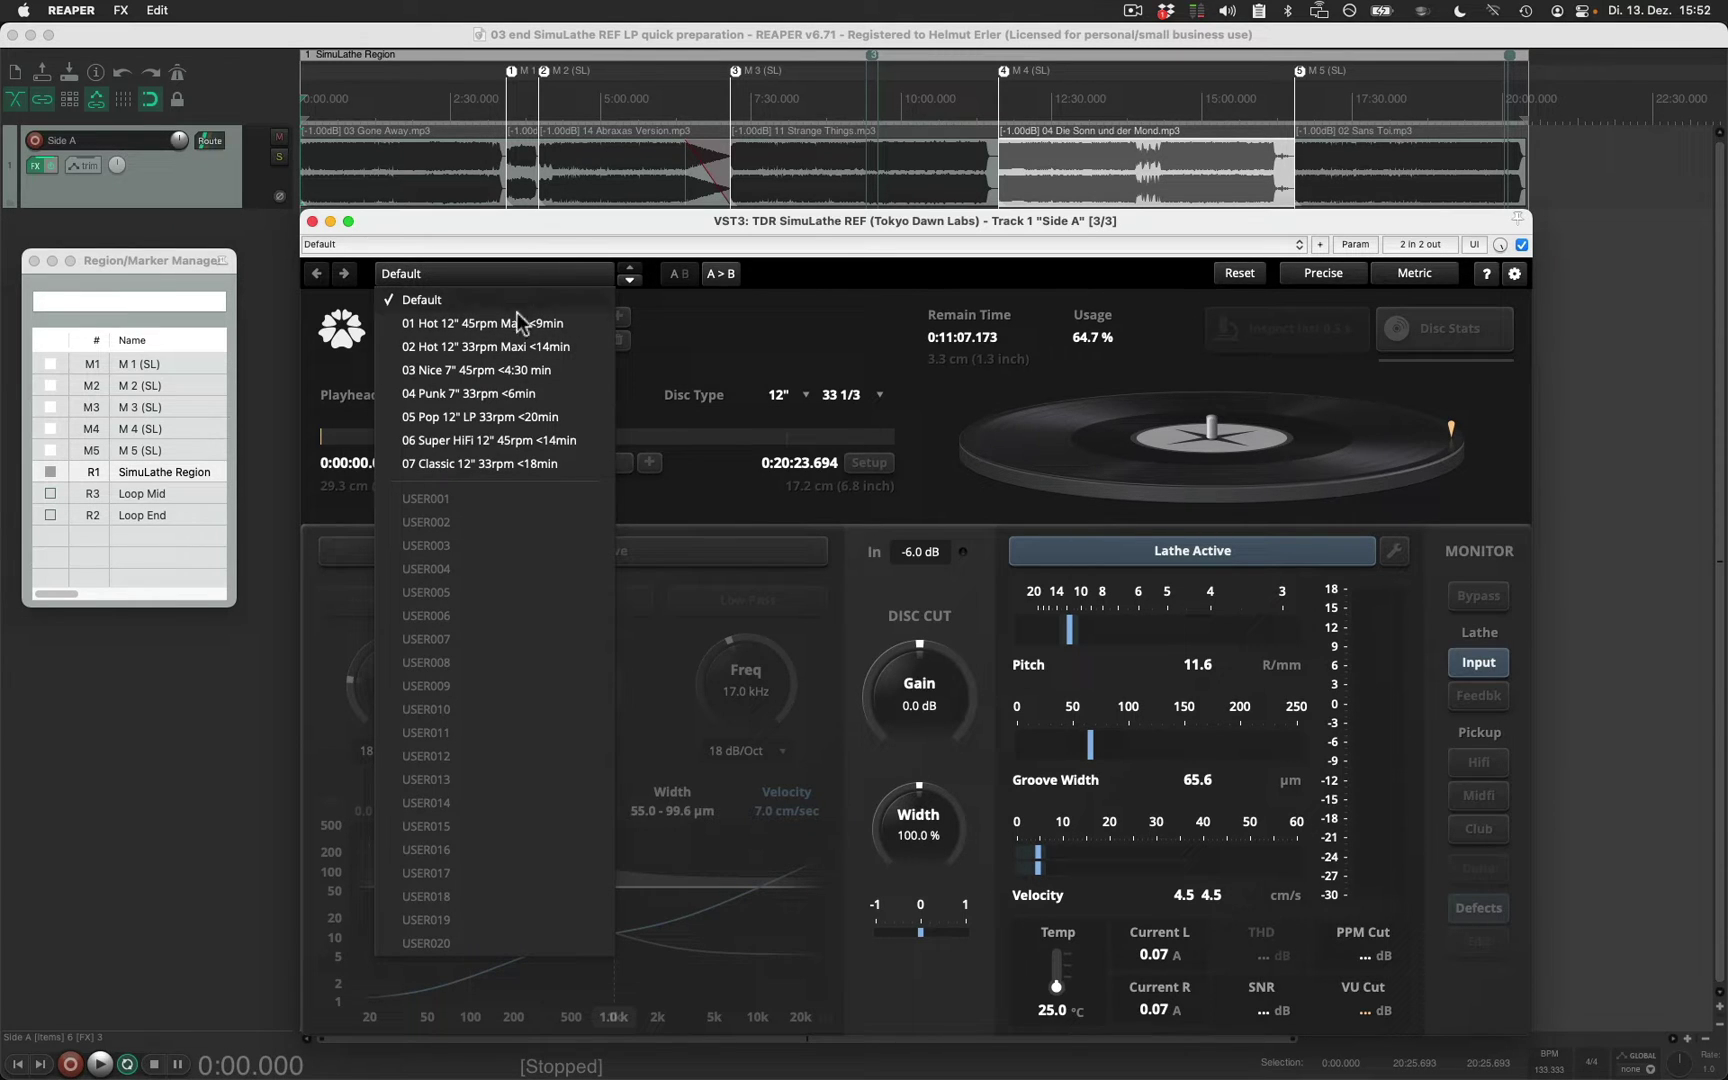
pyautogui.click(512, 419)
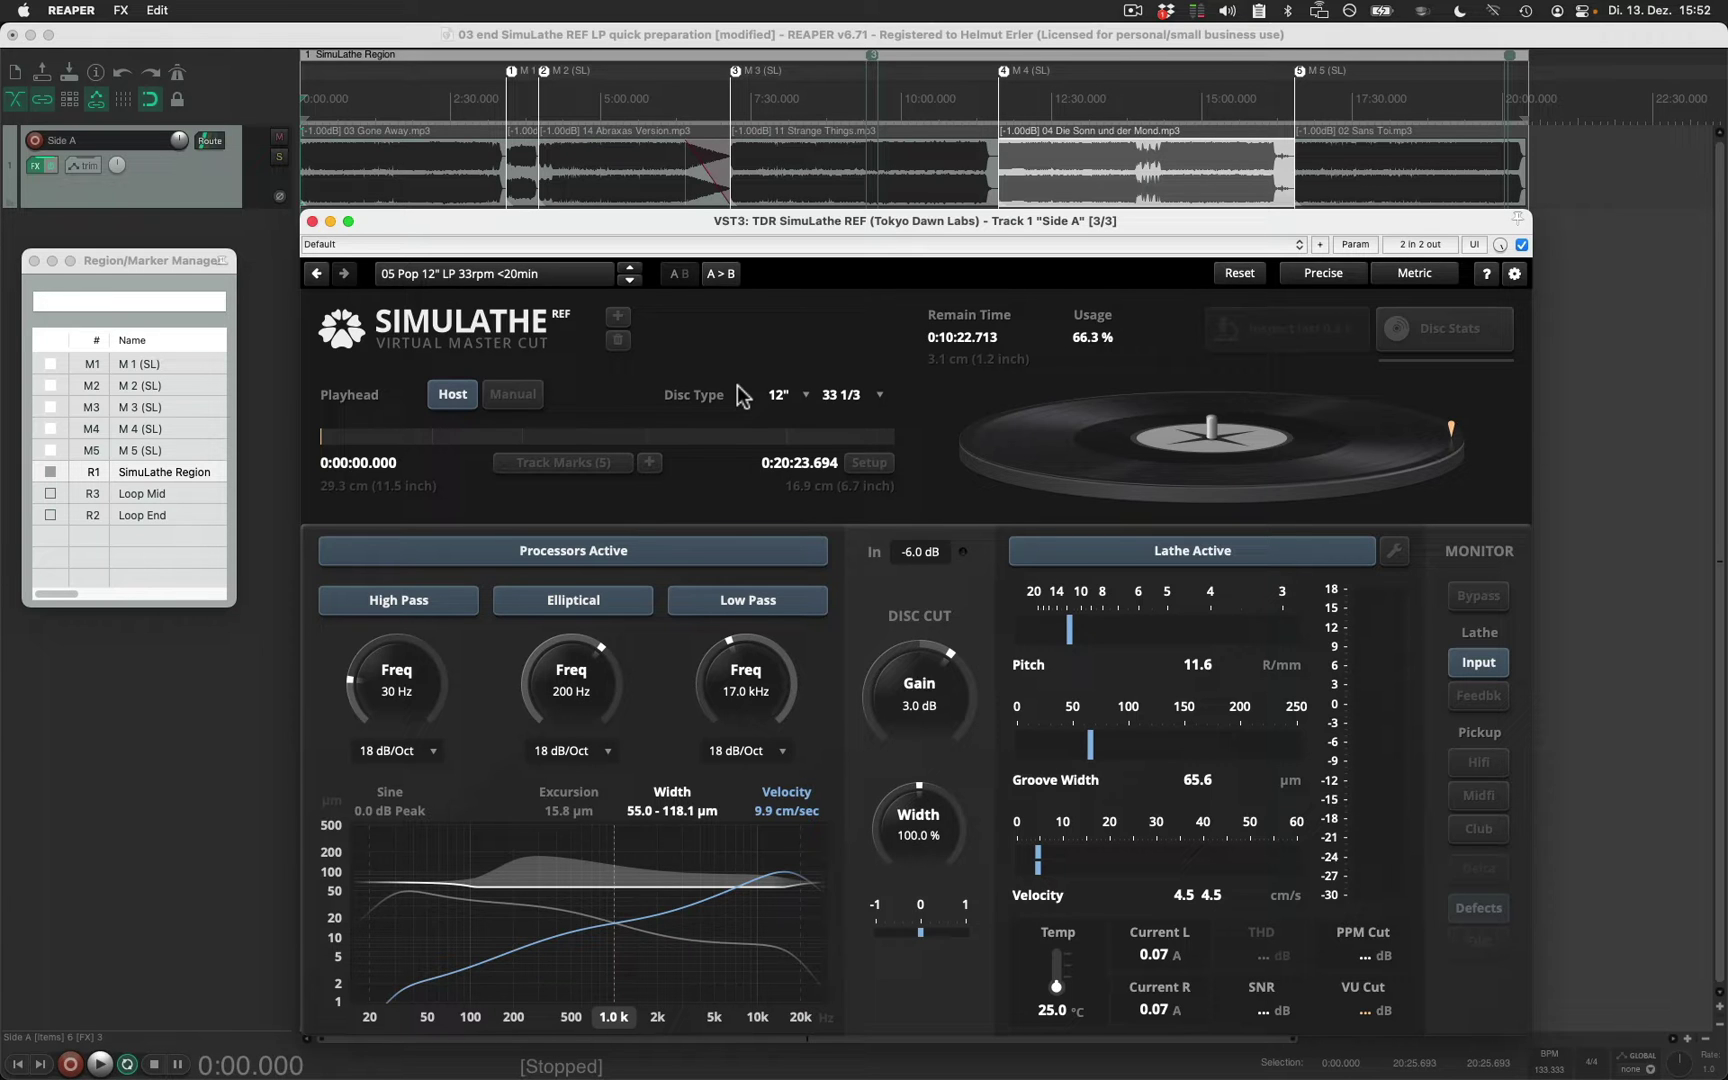
# Step: Dry-run render the project through SimuLathe so disc usage reads 75.8%
pyautogui.press('super+alt+r')
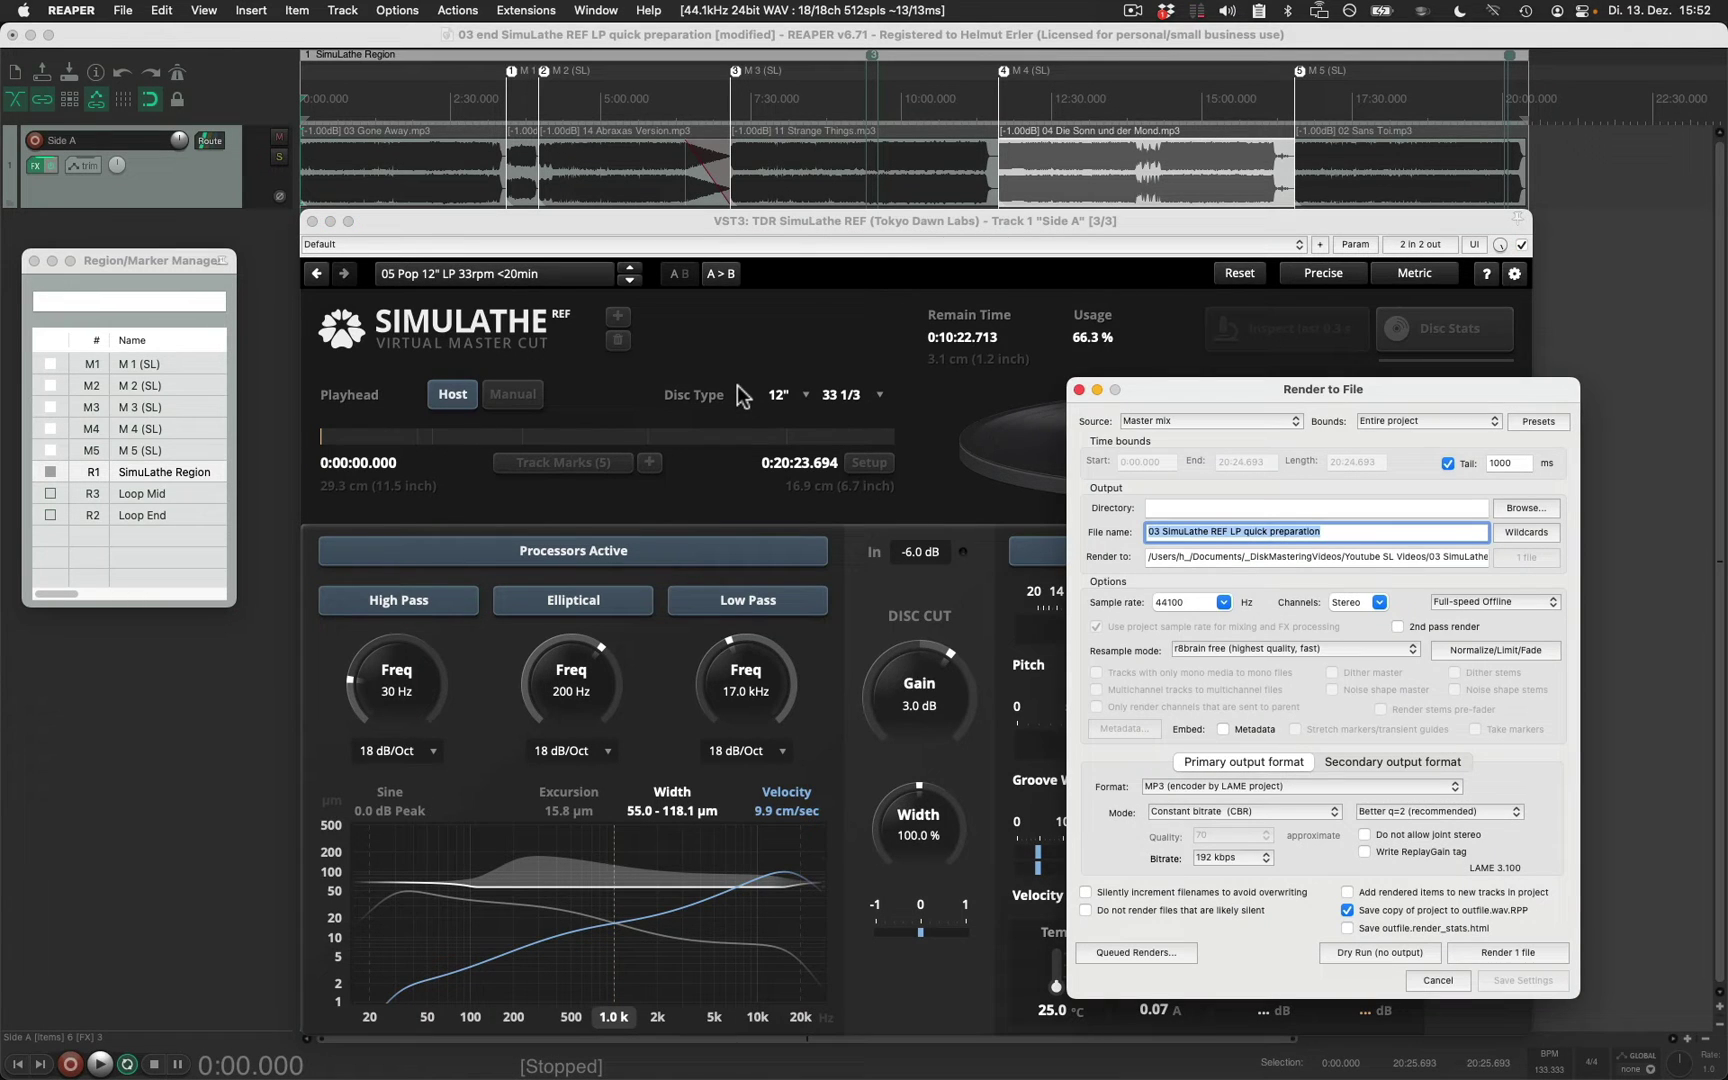
pyautogui.click(1372, 949)
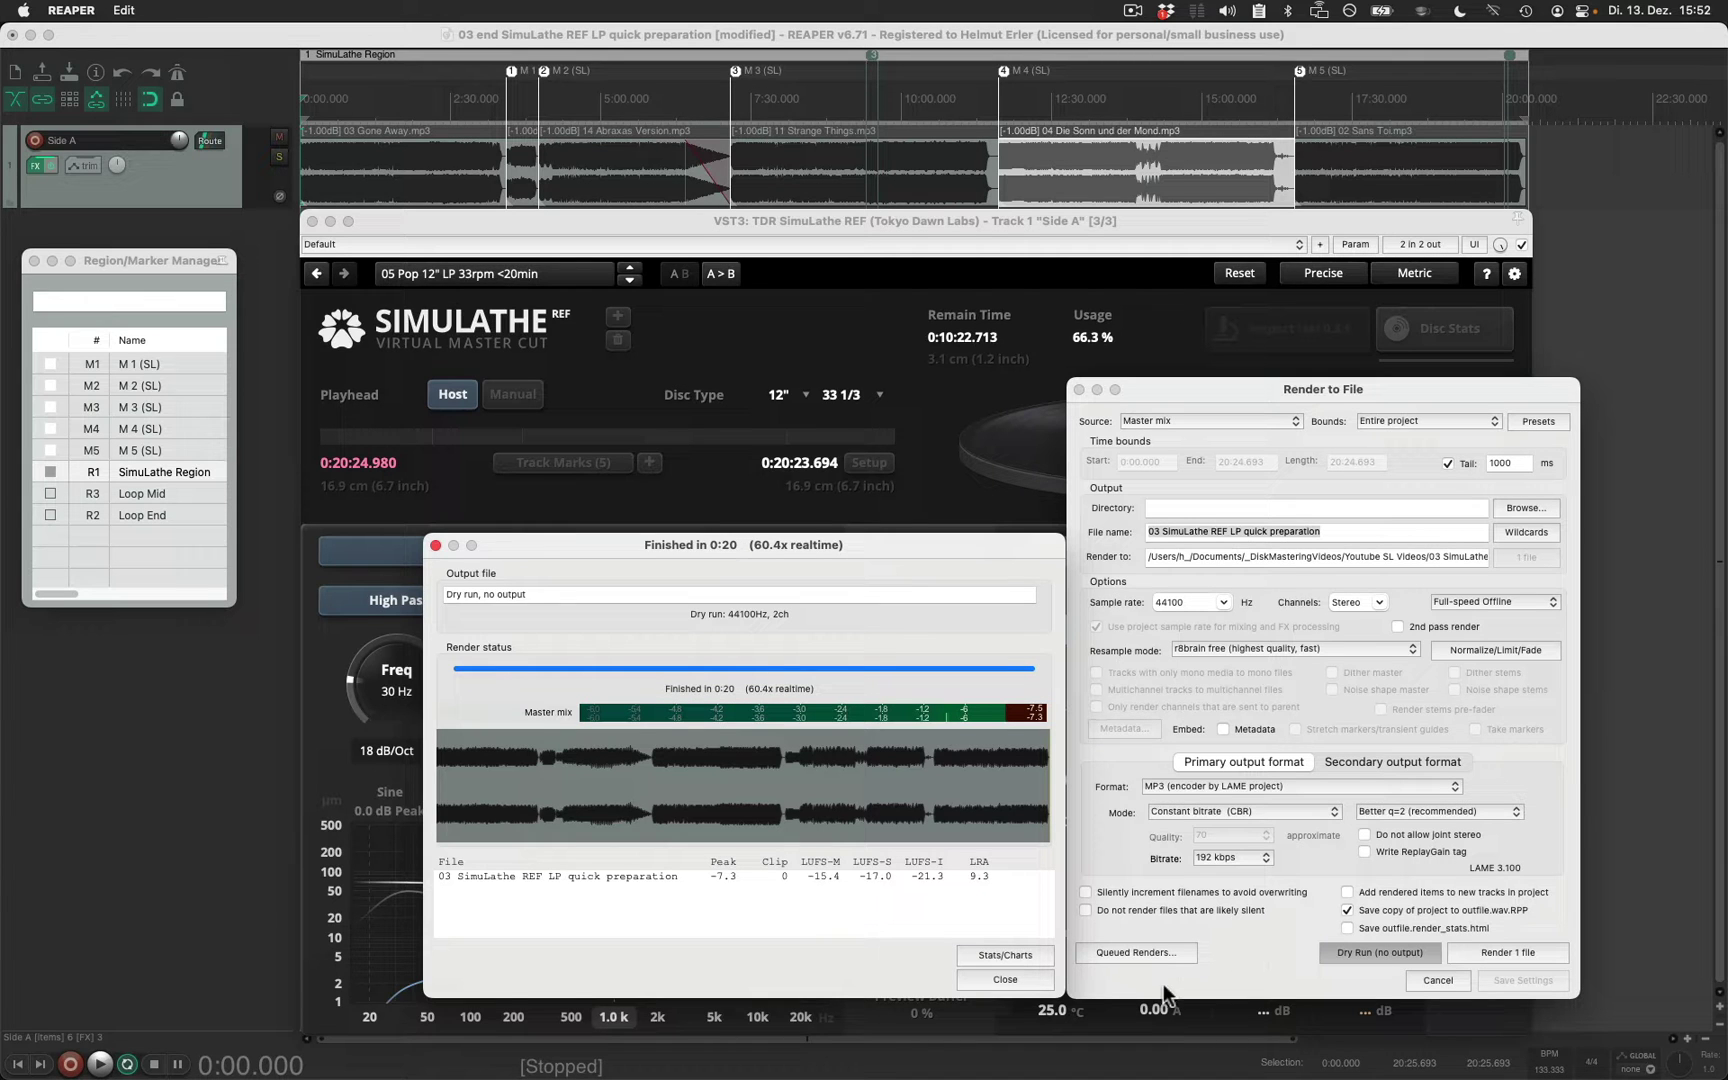
pyautogui.click(1004, 980)
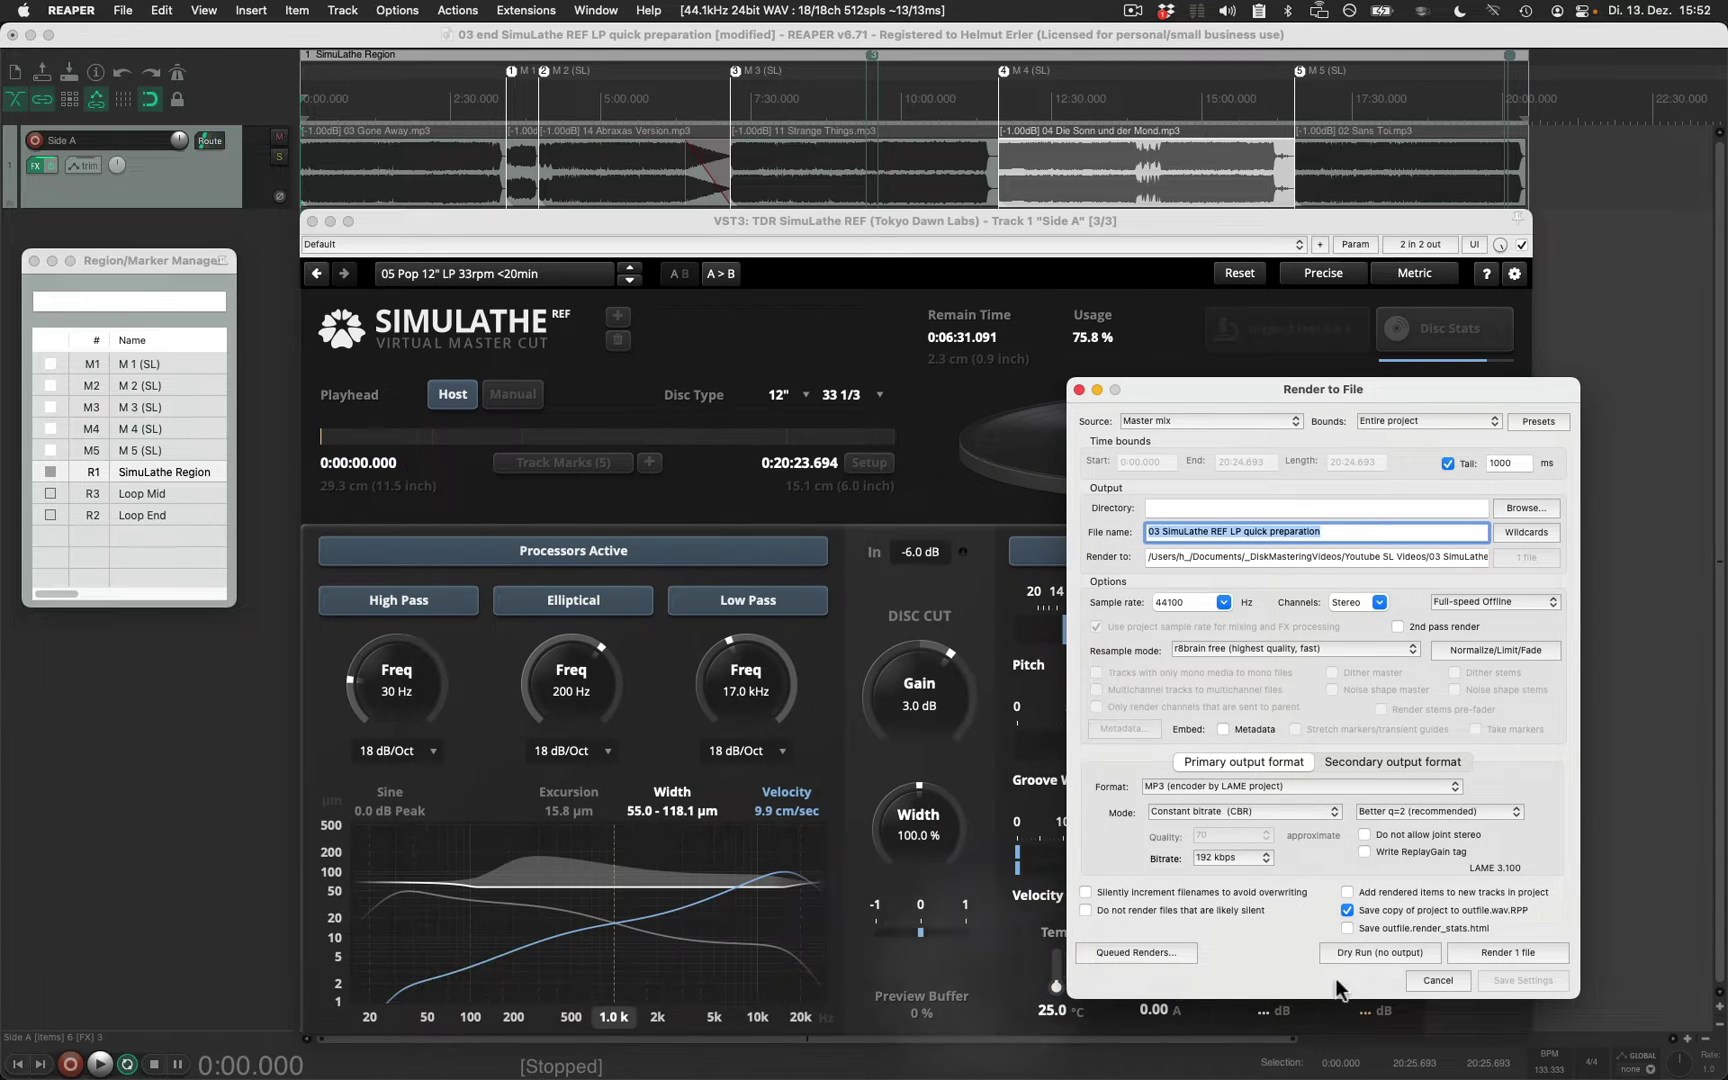
# Step: Close the Render to File dialog without rendering
pyautogui.click(1422, 977)
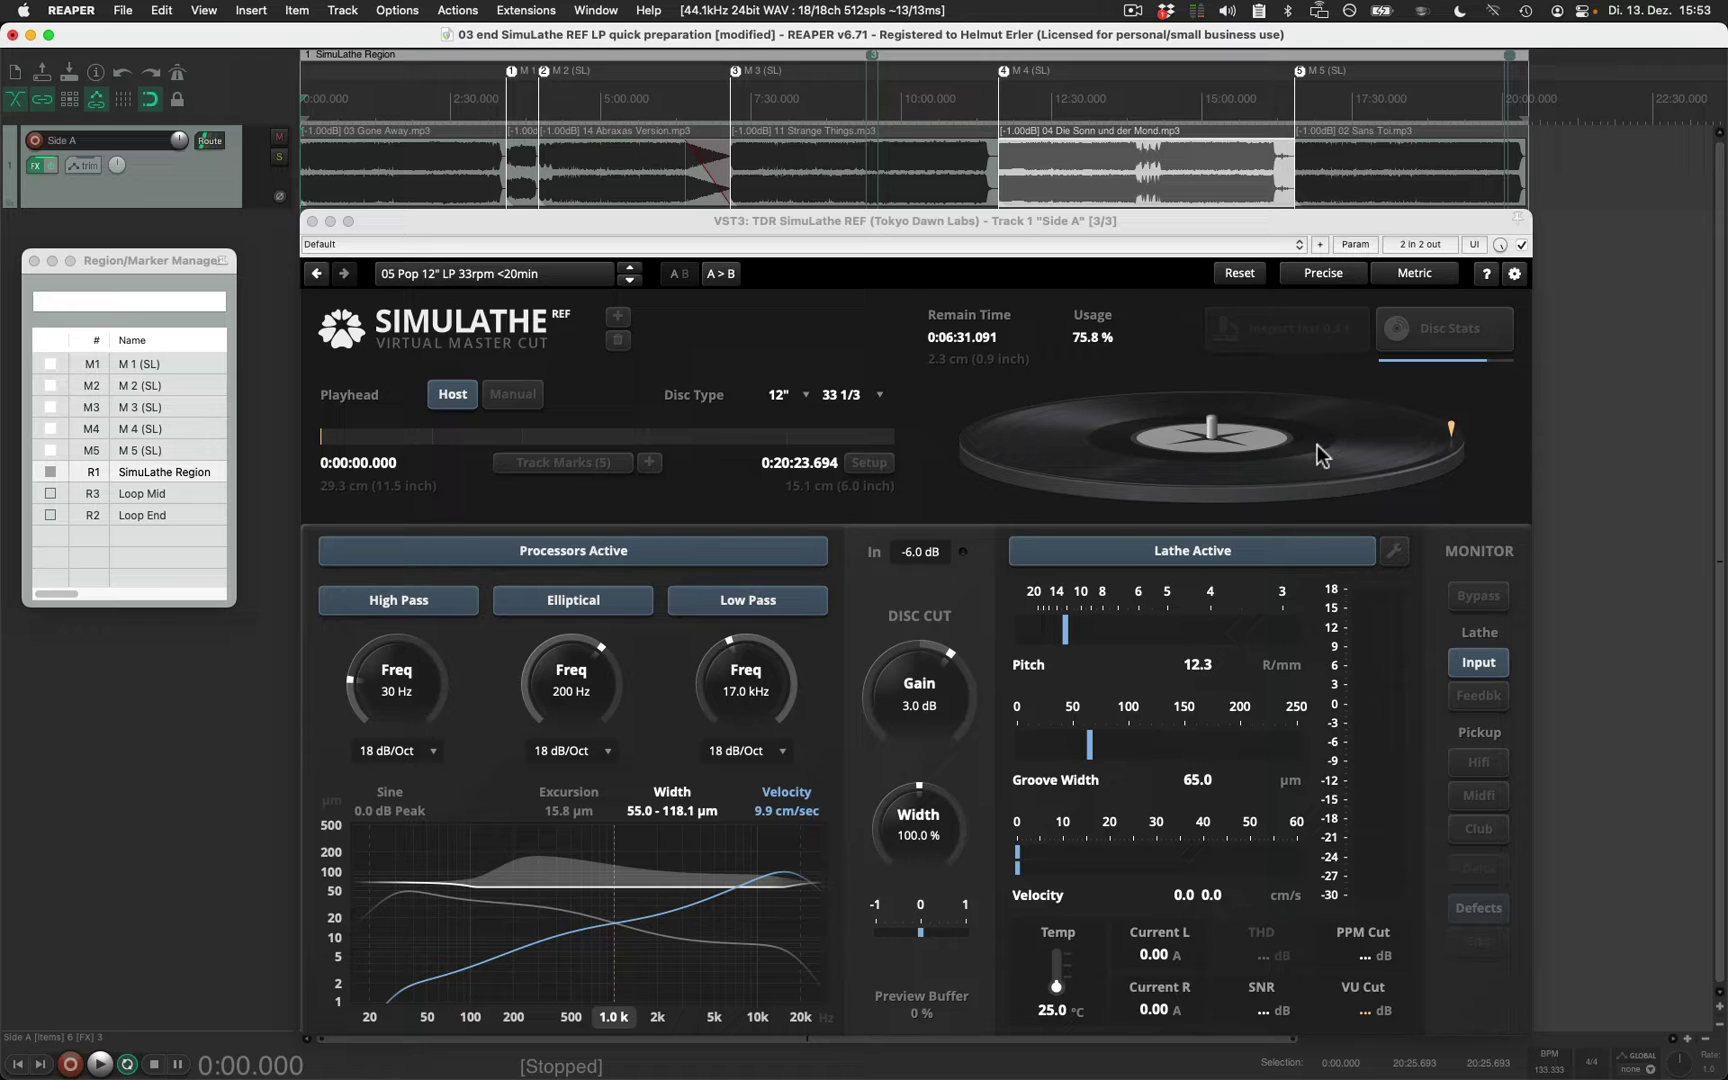
pyautogui.scroll(2, 913, 711)
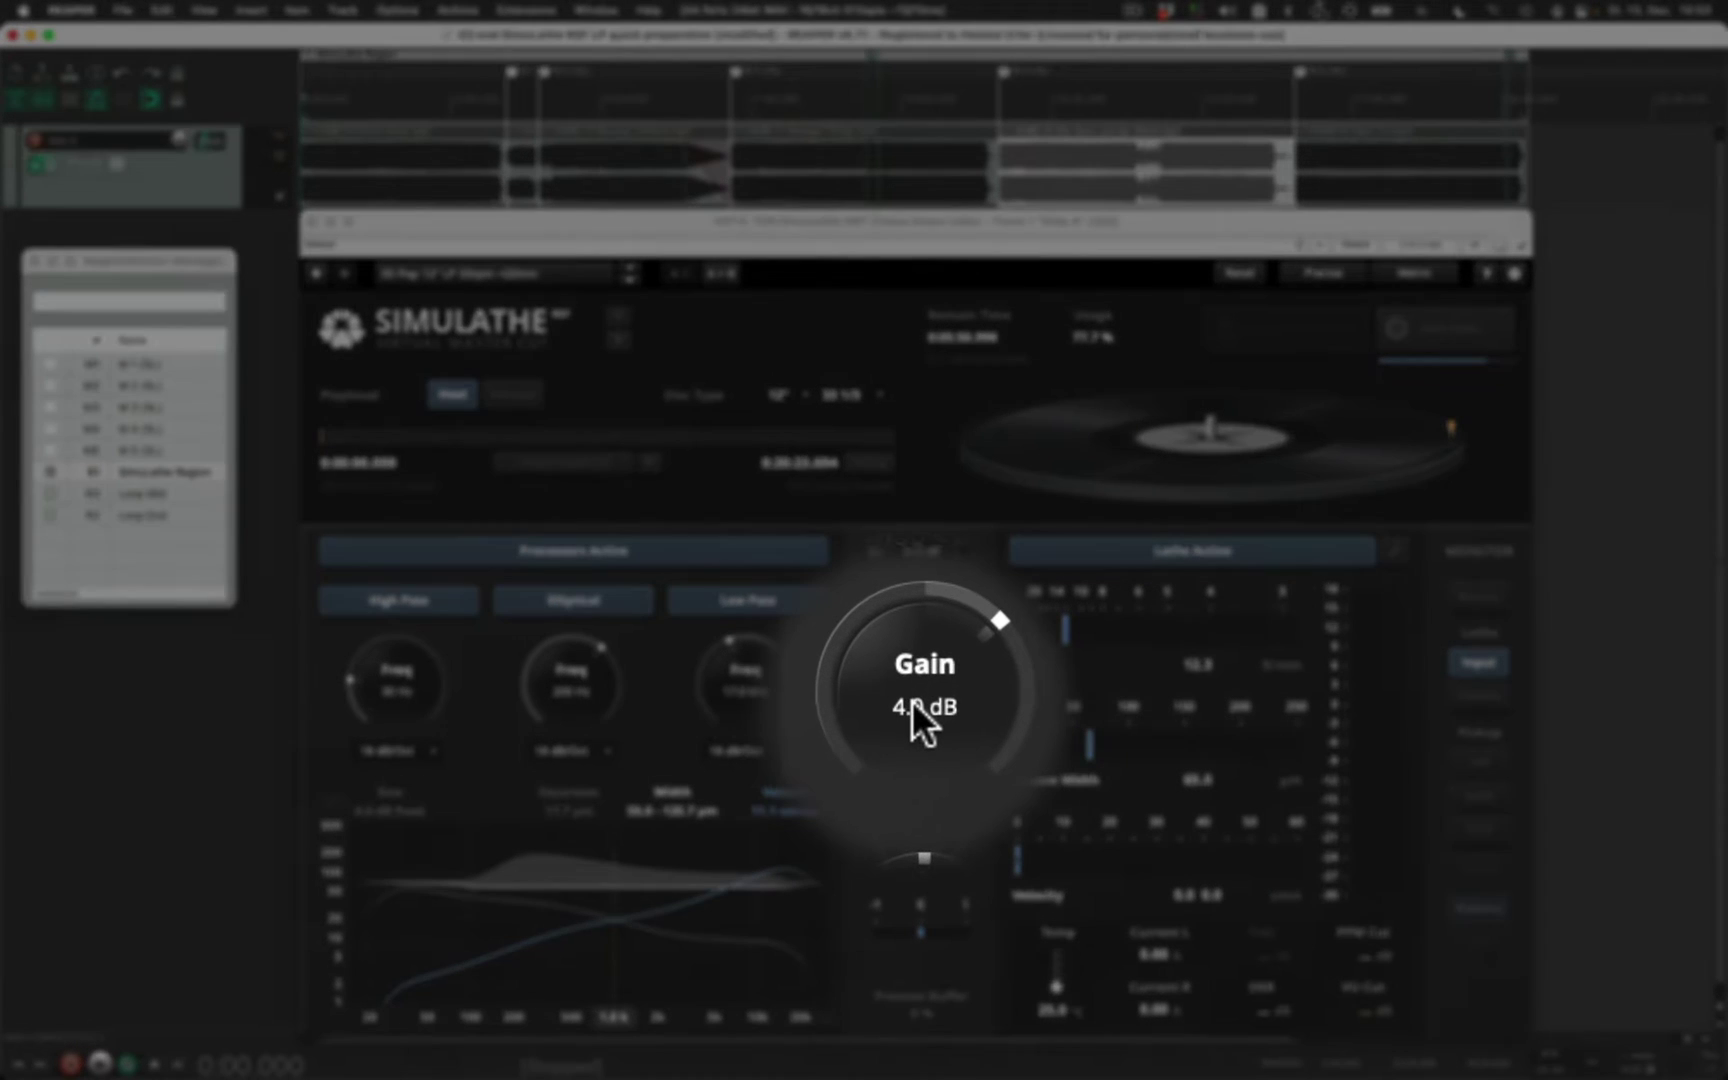
pyautogui.scroll(1, 913, 712)
pyautogui.scroll(1, 913, 700)
pyautogui.scroll(1, 913, 701)
pyautogui.scroll(1, 913, 701)
pyautogui.scroll(1, 913, 703)
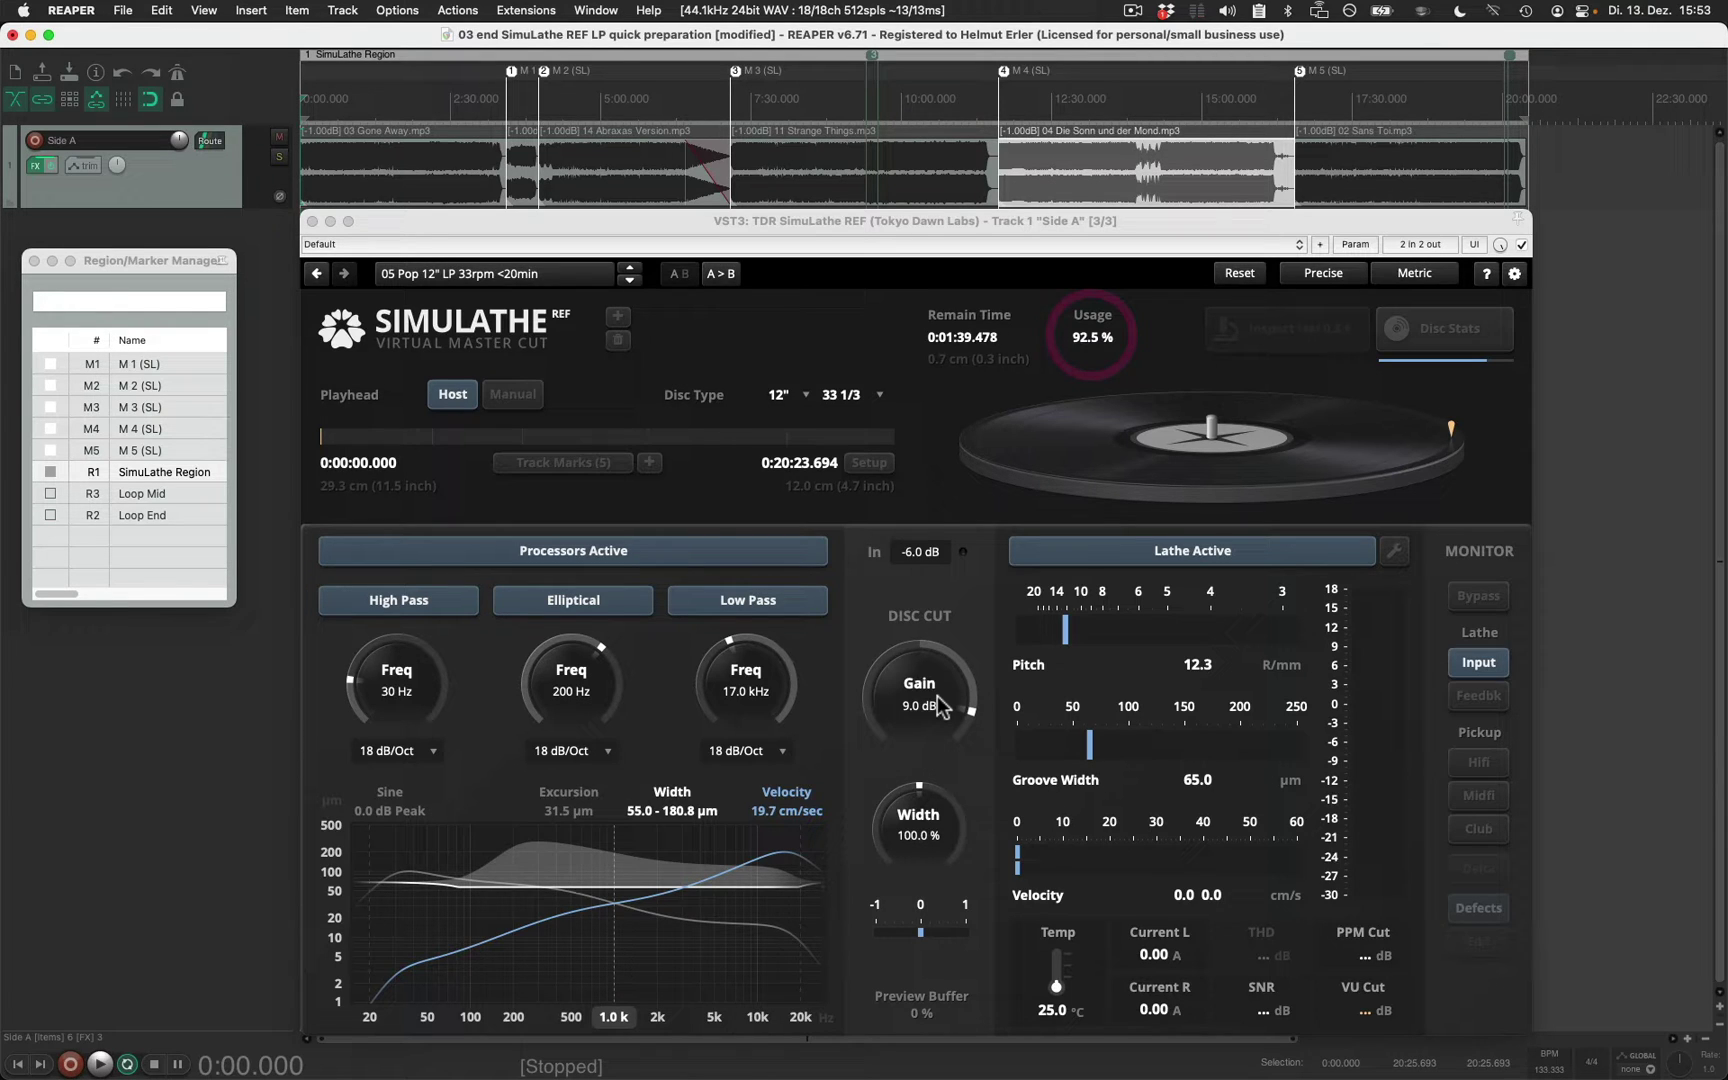
pyautogui.scroll(-1, 941, 707)
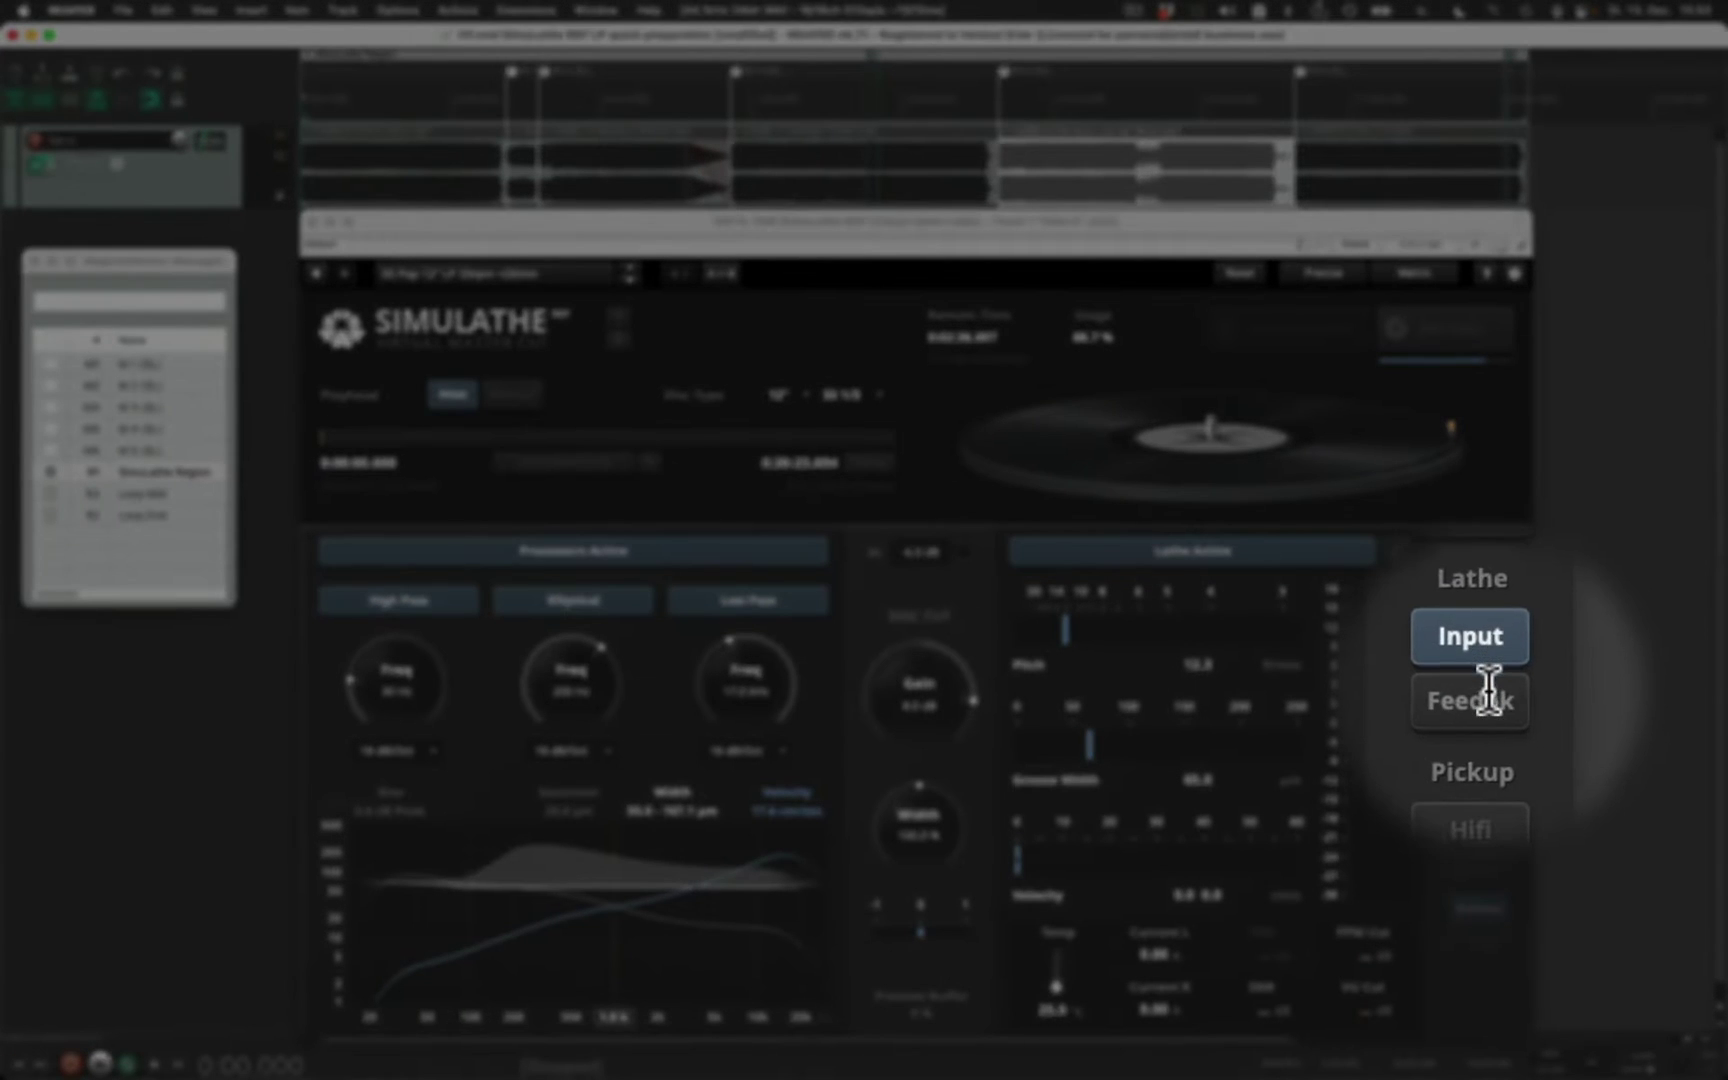
# Step: Monitor lathe feedback, then the Club pickup, and start playback of Side A
pyautogui.click(1487, 691)
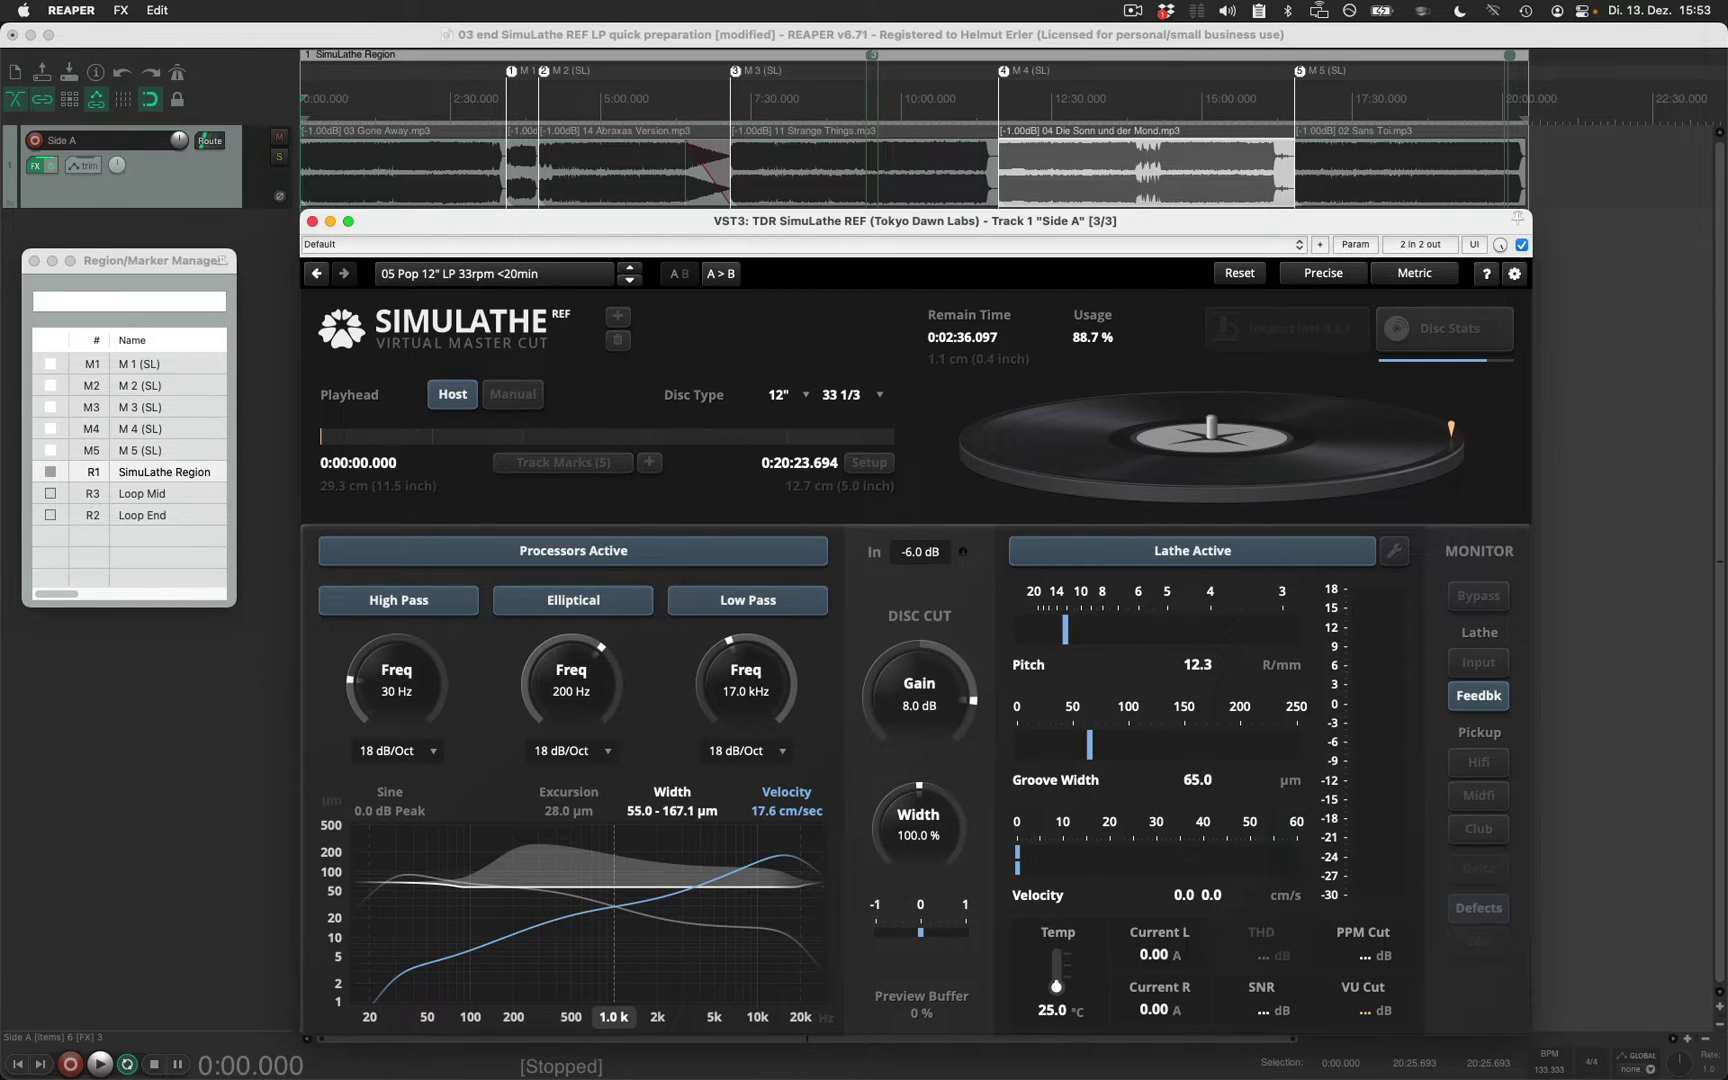
pyautogui.press('space')
pyautogui.click(1475, 831)
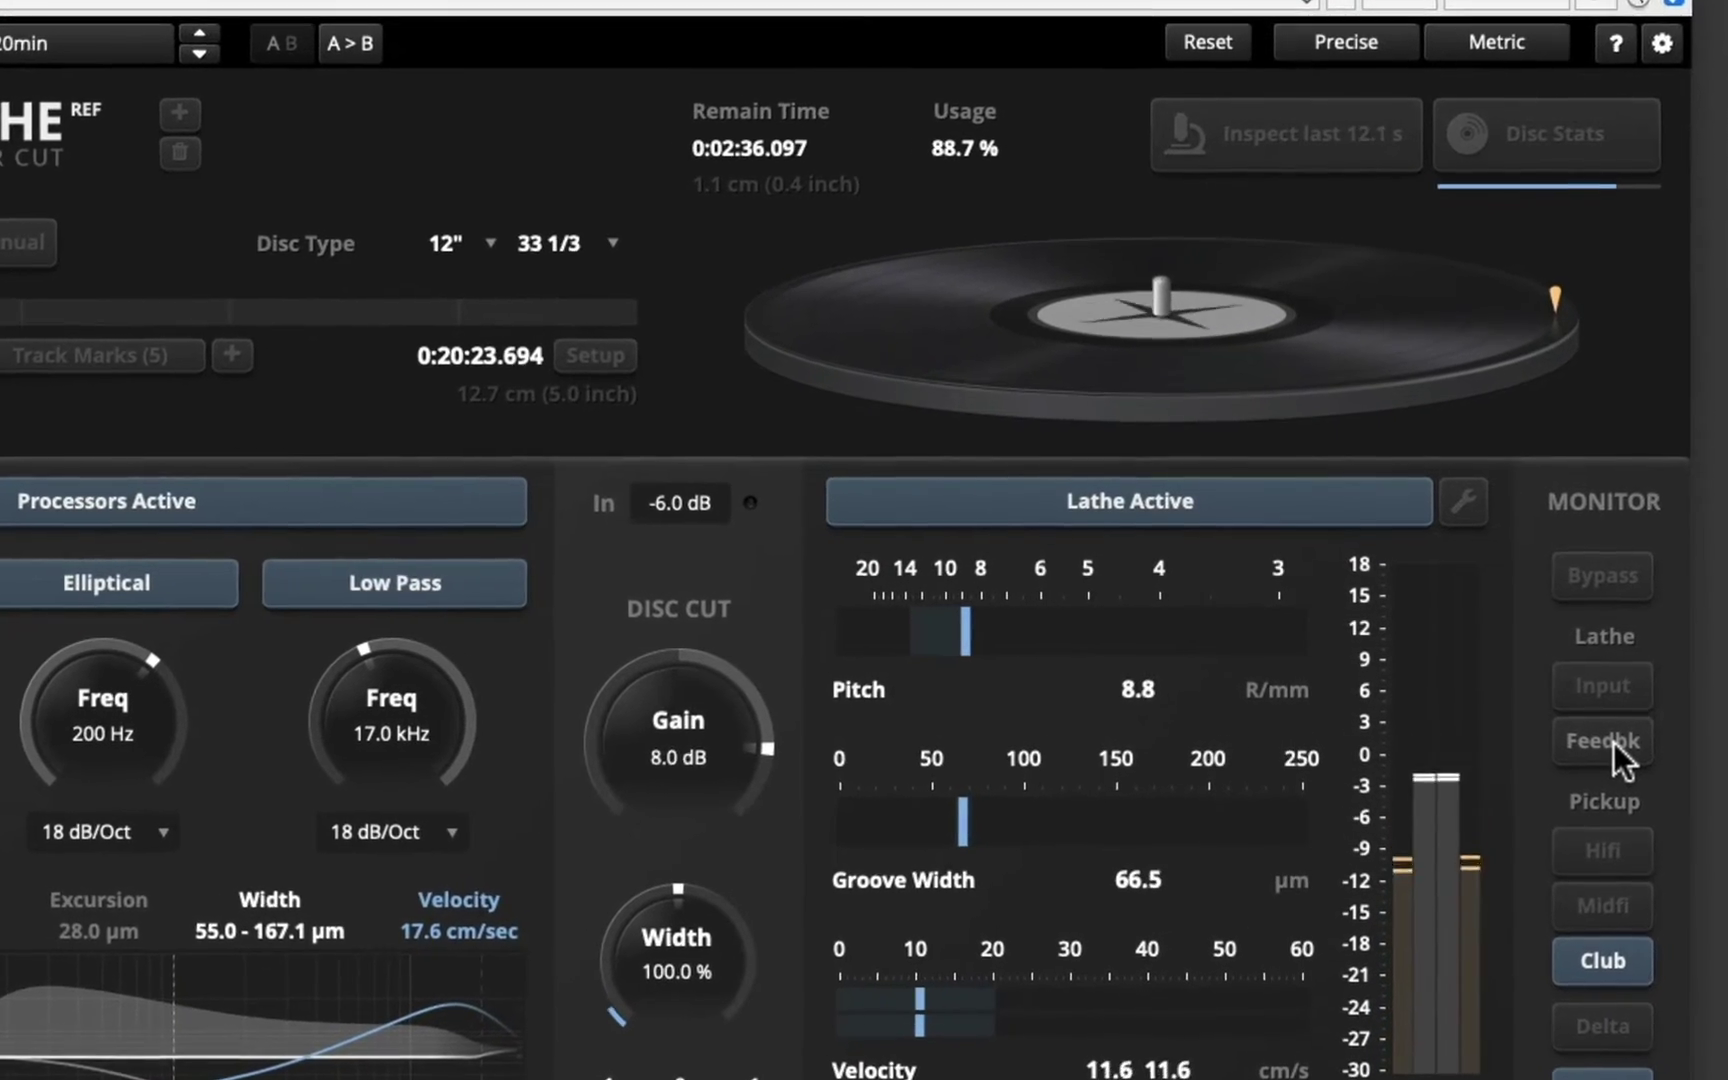
# Step: Compare lathe feedback with the Club and Midfi pickups, ending on lathe feedback
pyautogui.click(1636, 753)
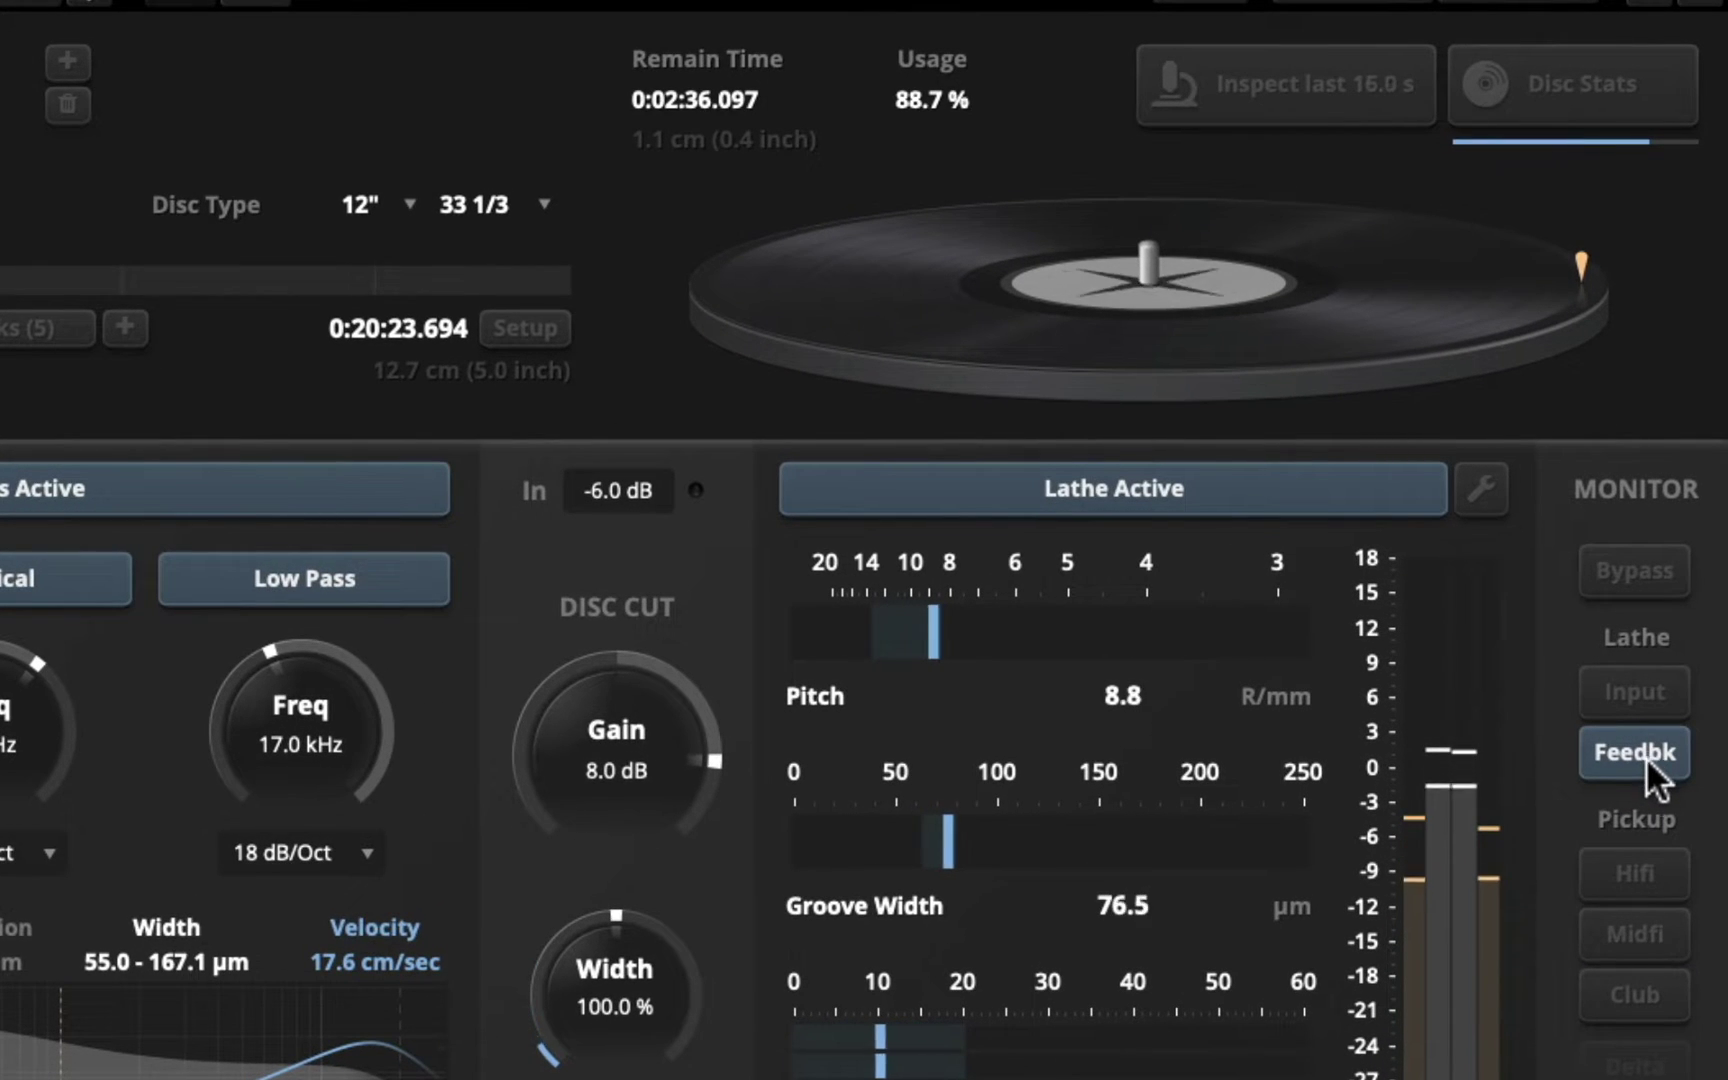
pyautogui.click(1633, 994)
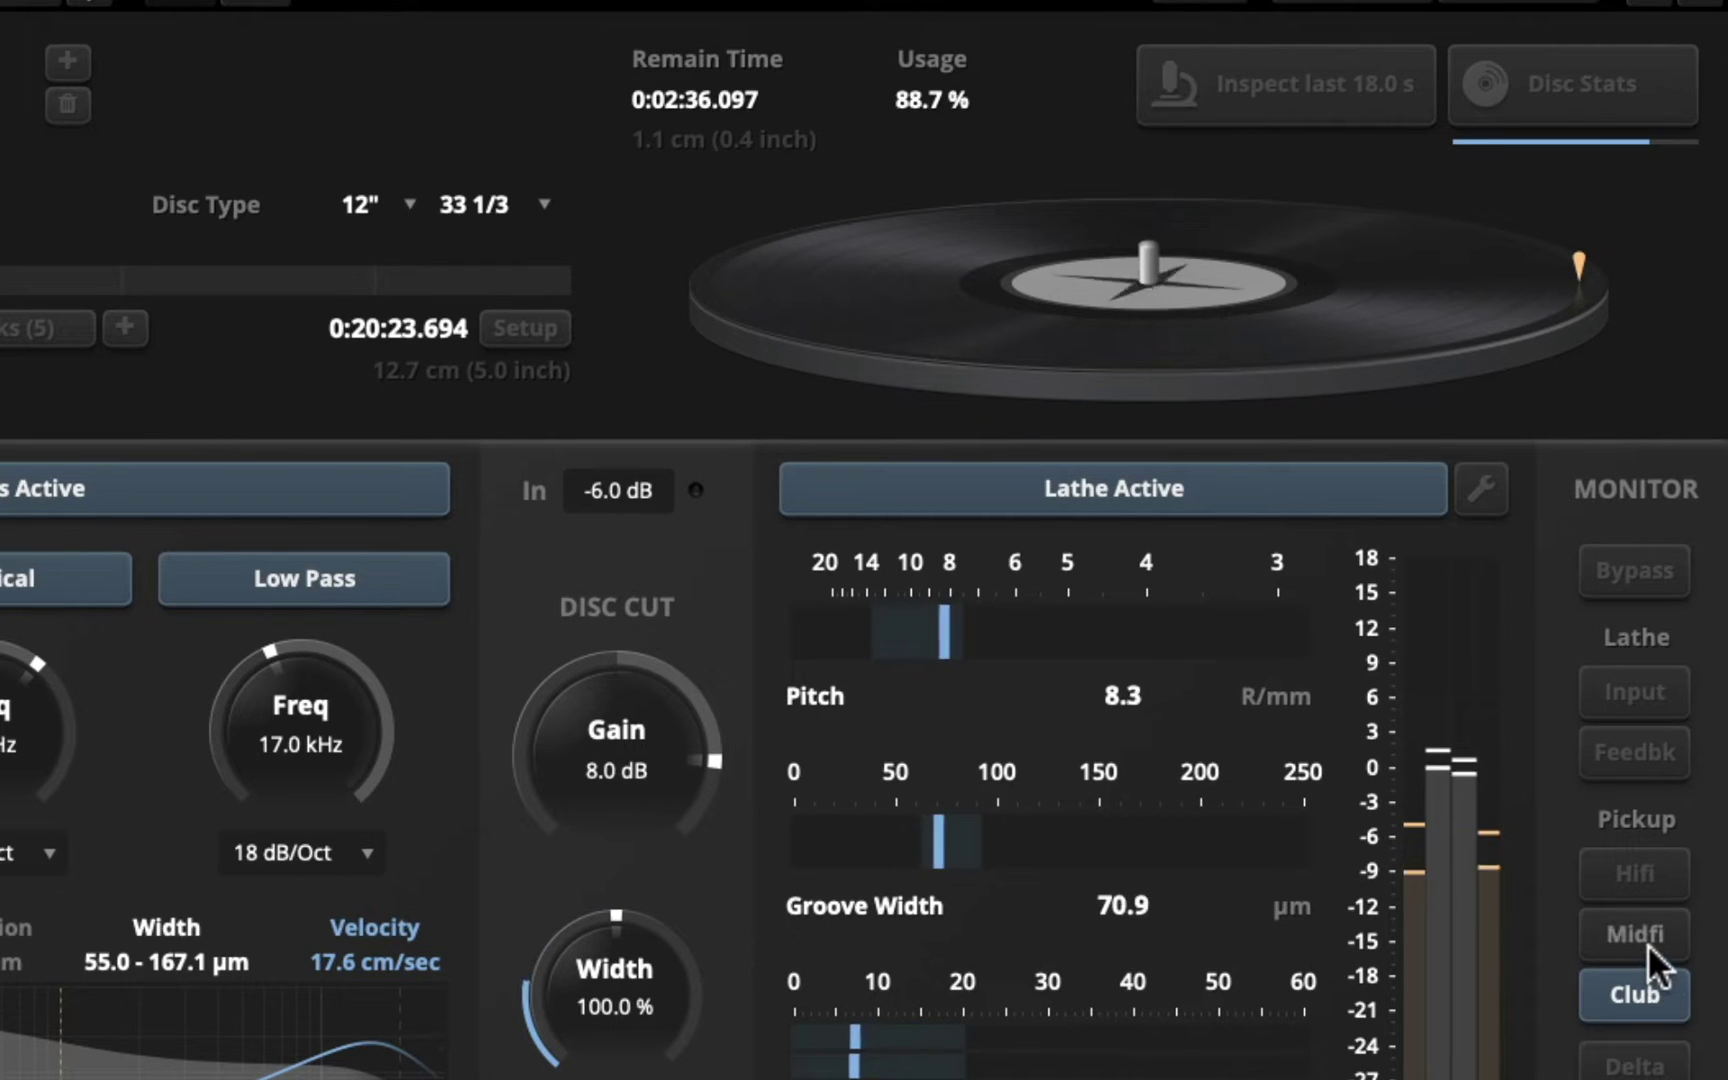
pyautogui.click(1647, 943)
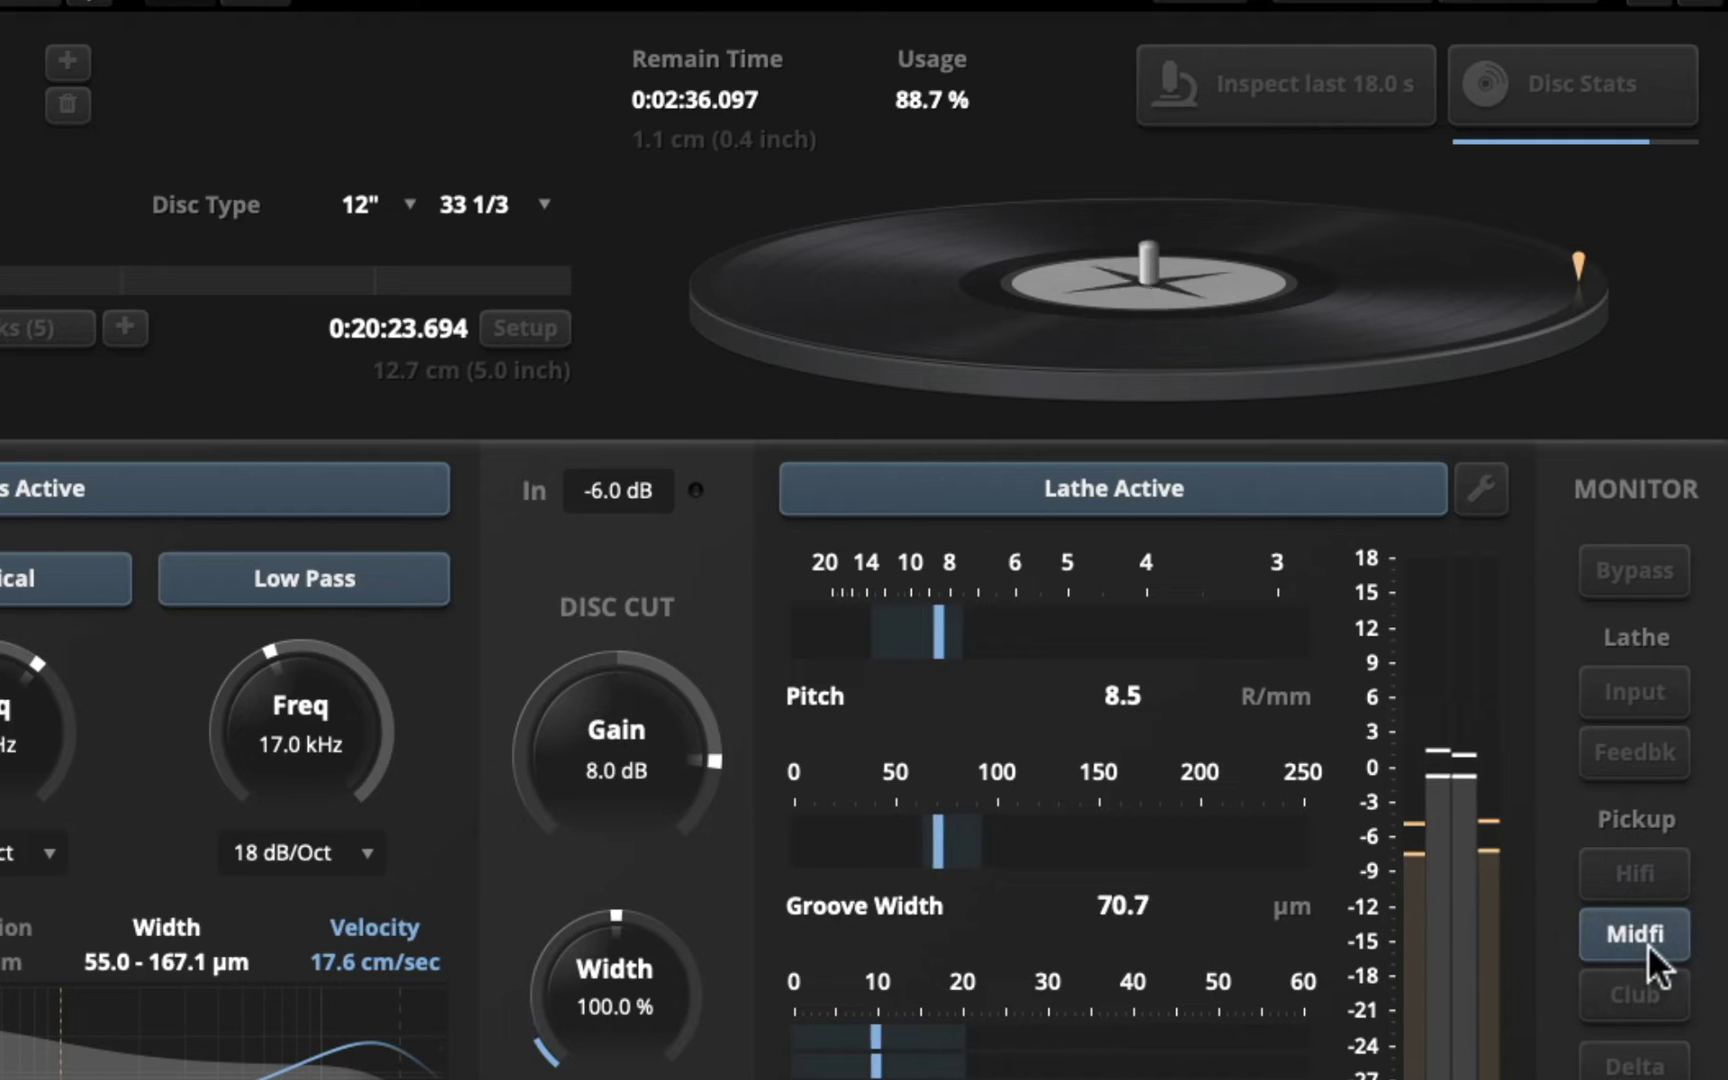
pyautogui.click(1638, 987)
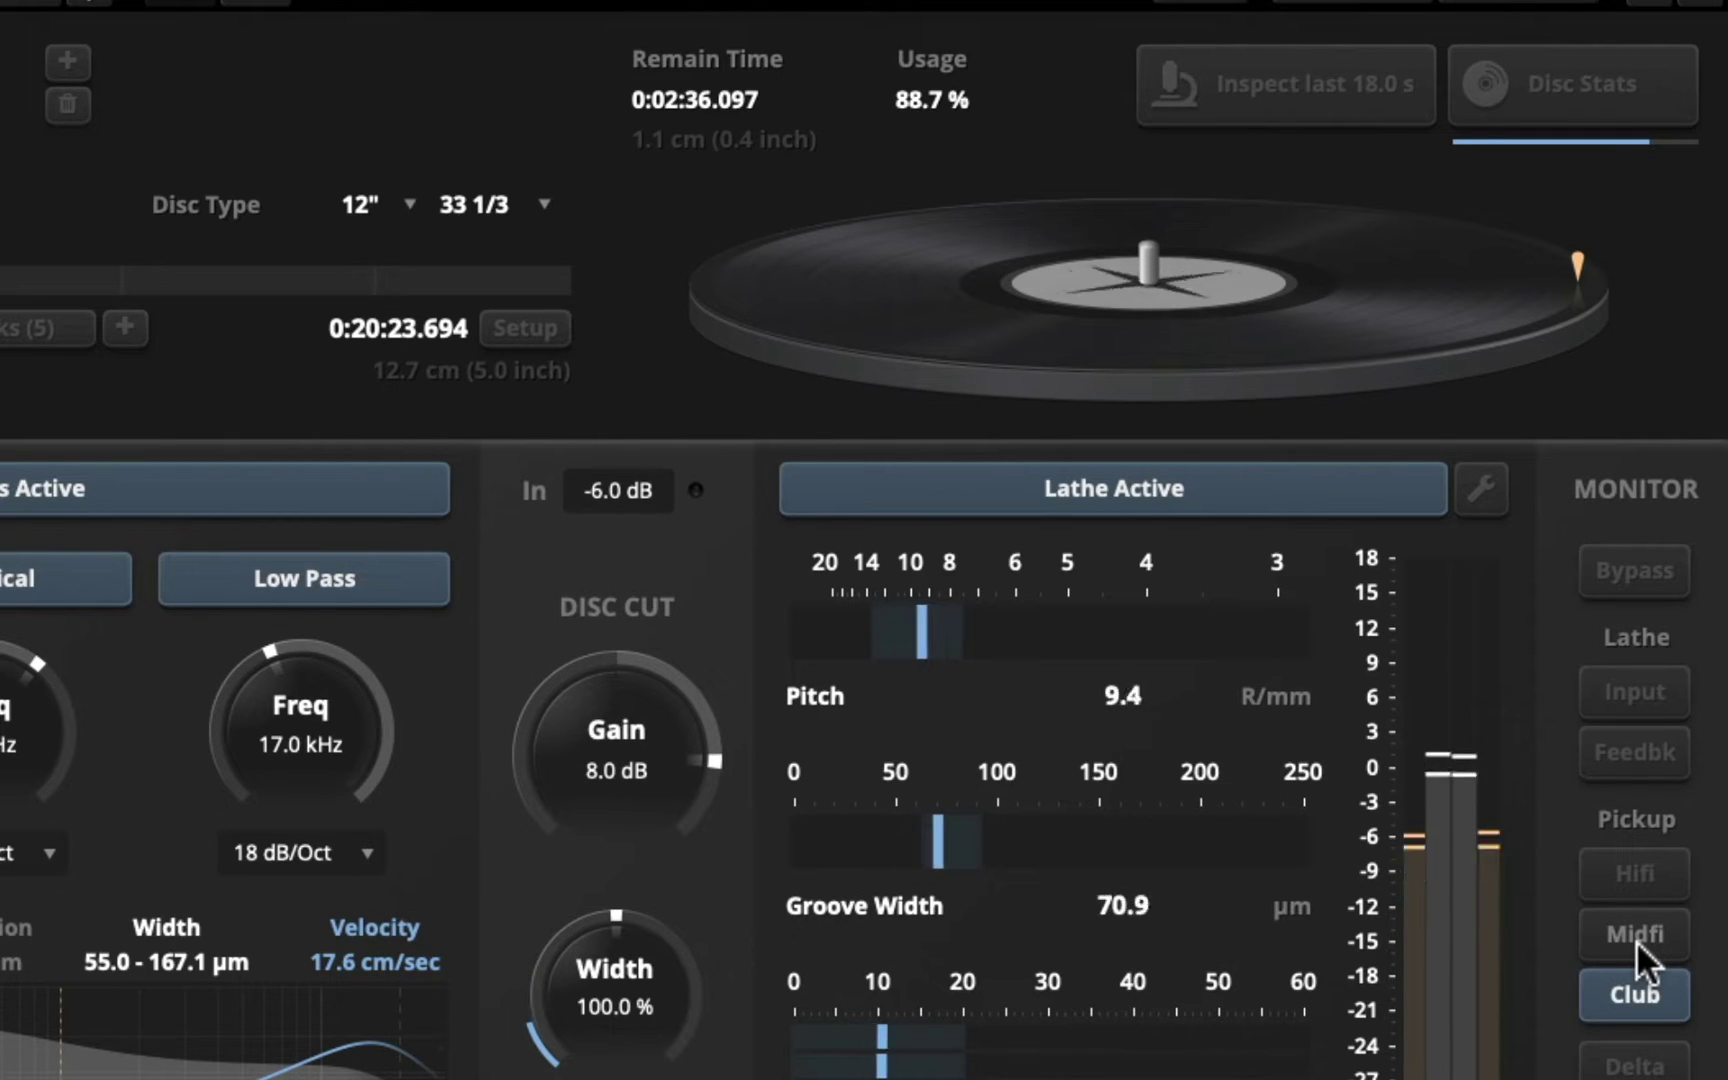
pyautogui.click(1637, 940)
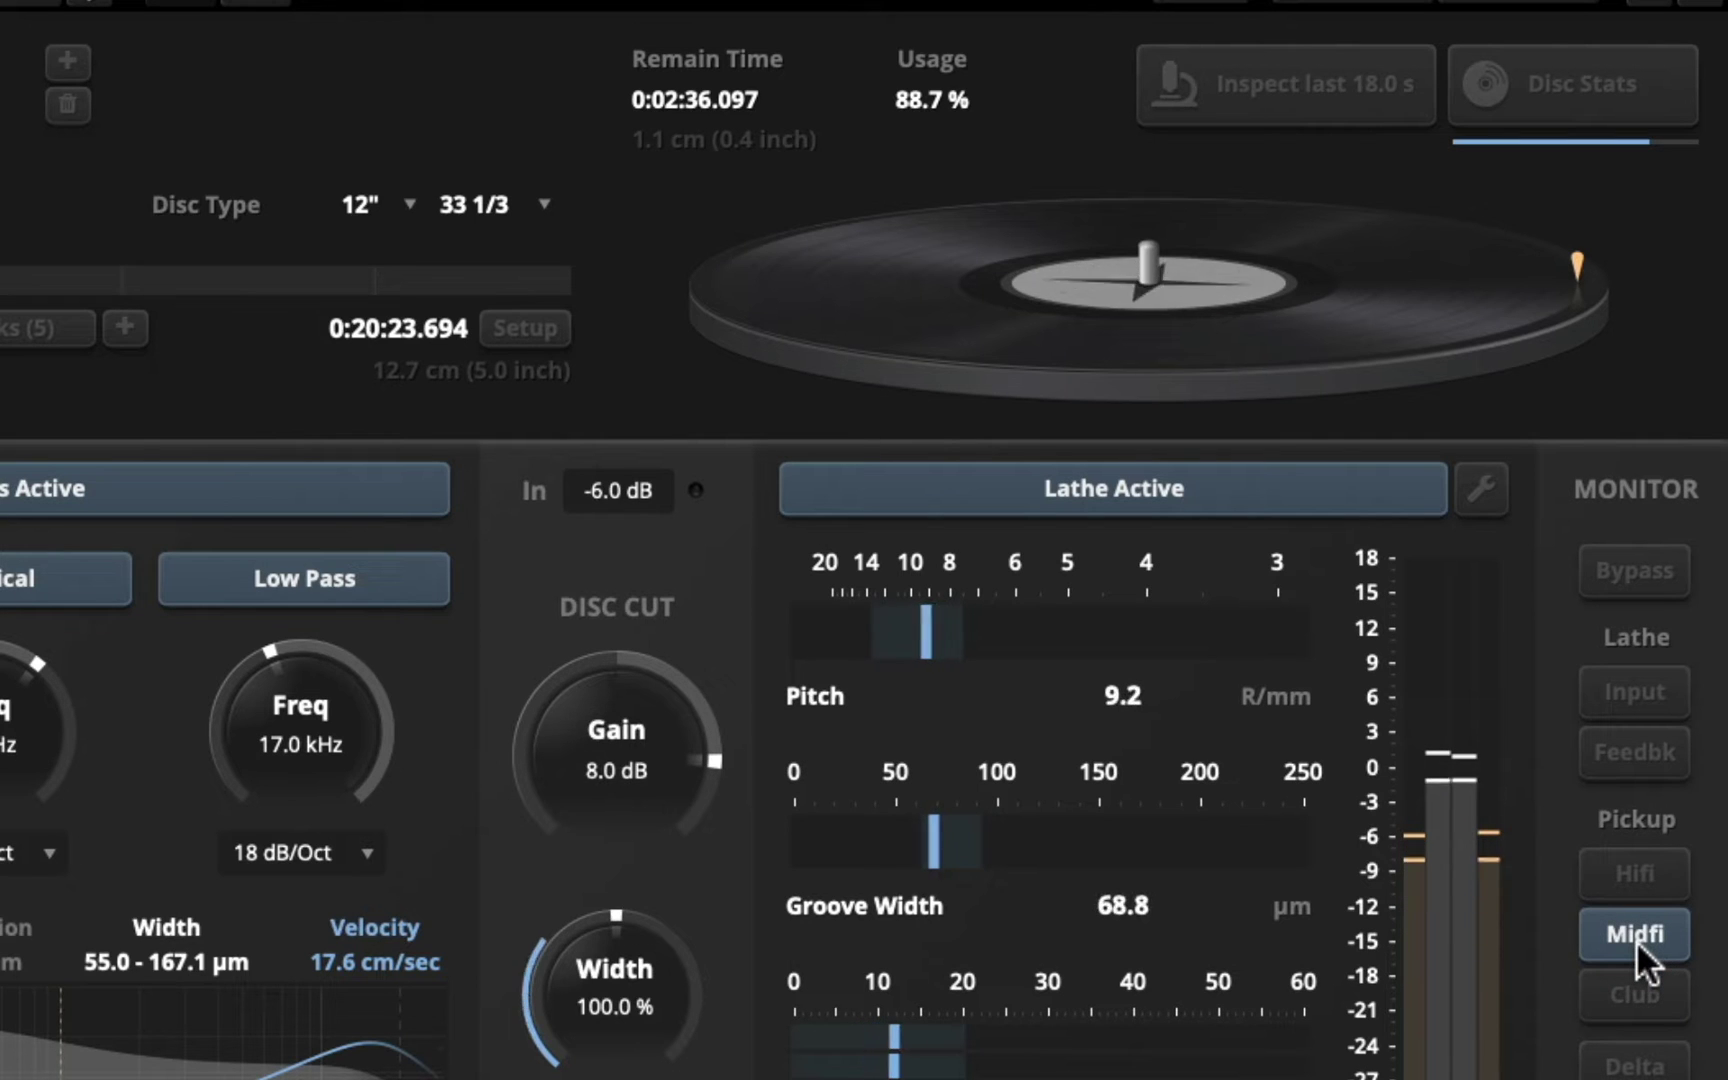
pyautogui.click(1647, 746)
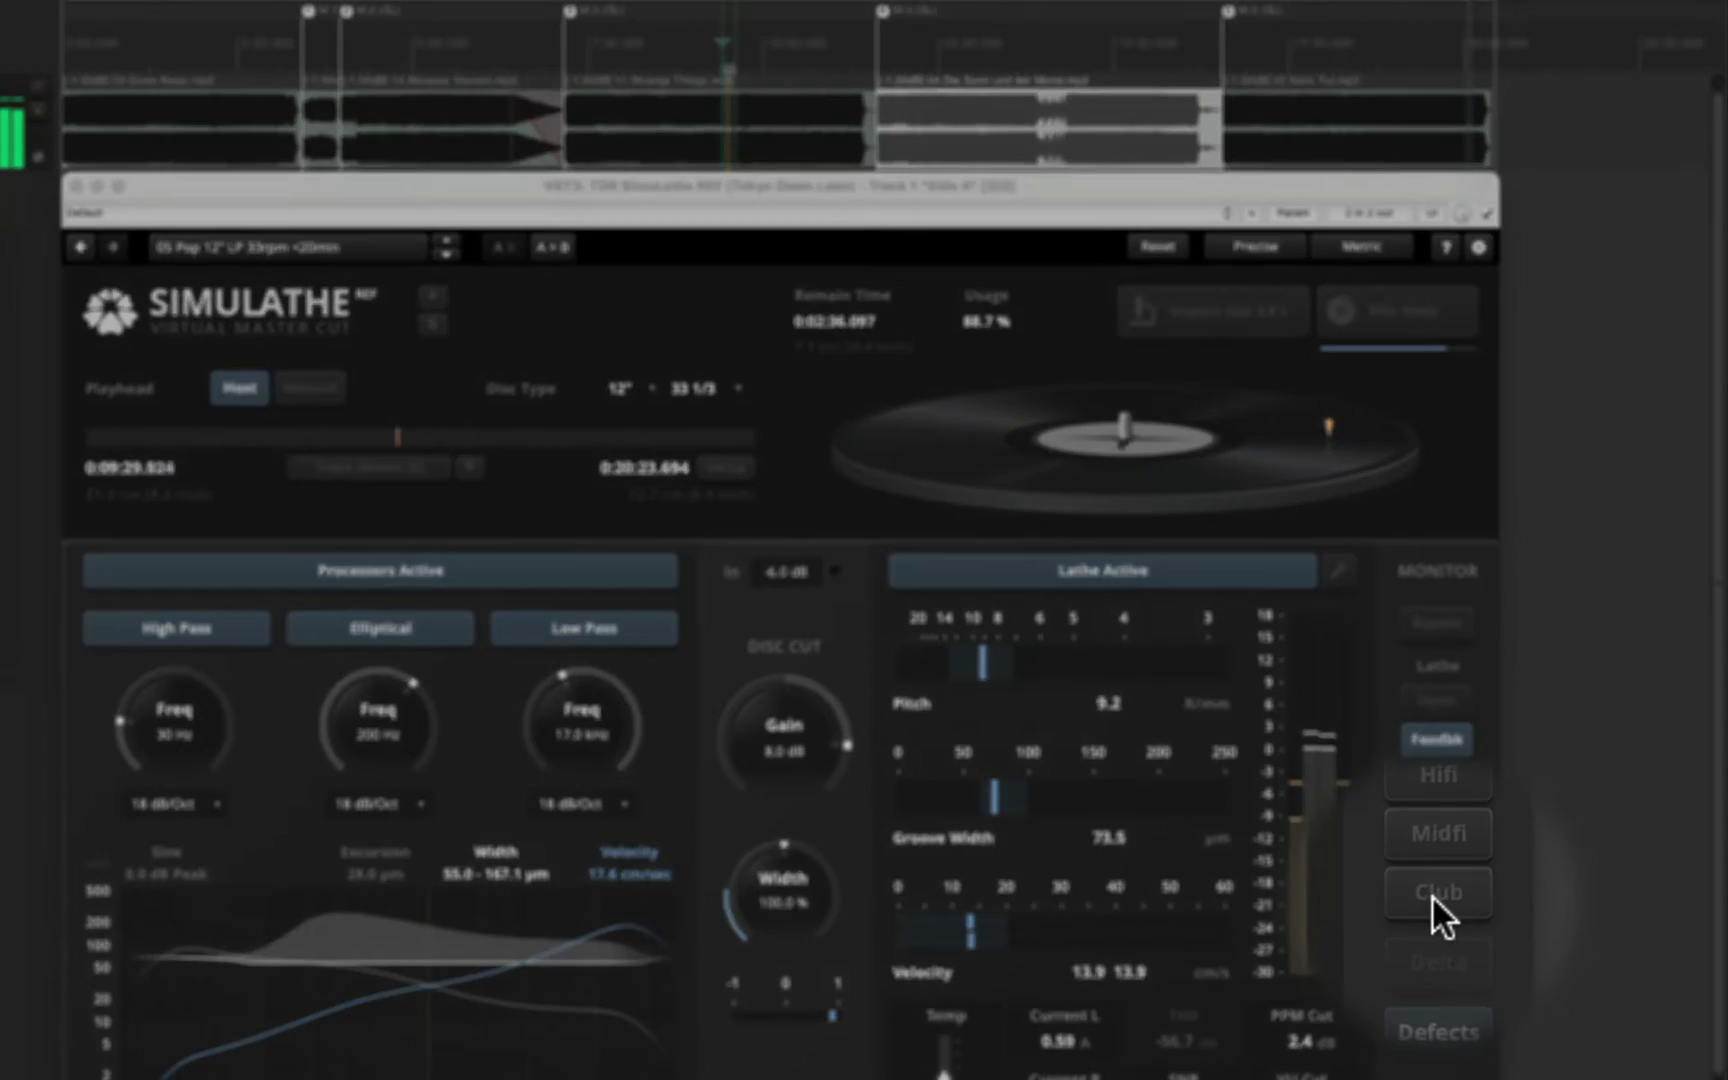
# Step: Alternate Club and lathe feedback, settle on Midfi, and move playback to about 20:00
pyautogui.click(1428, 894)
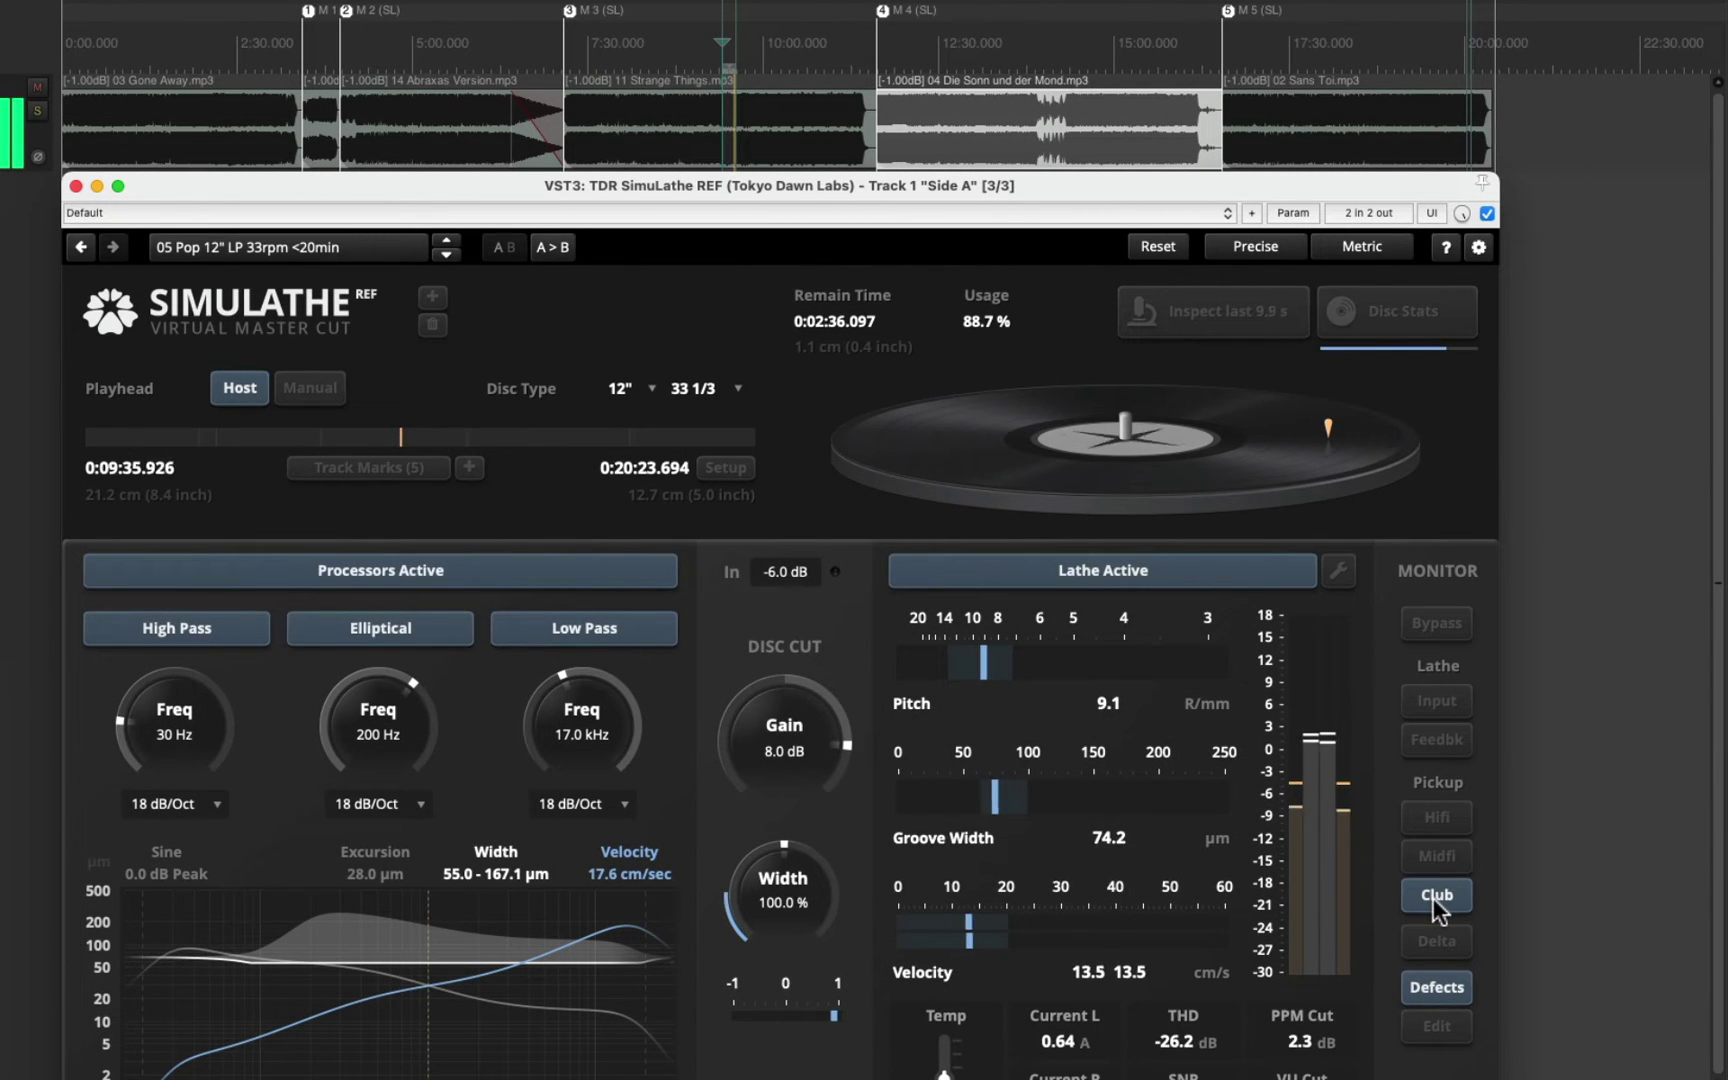
pyautogui.click(1440, 751)
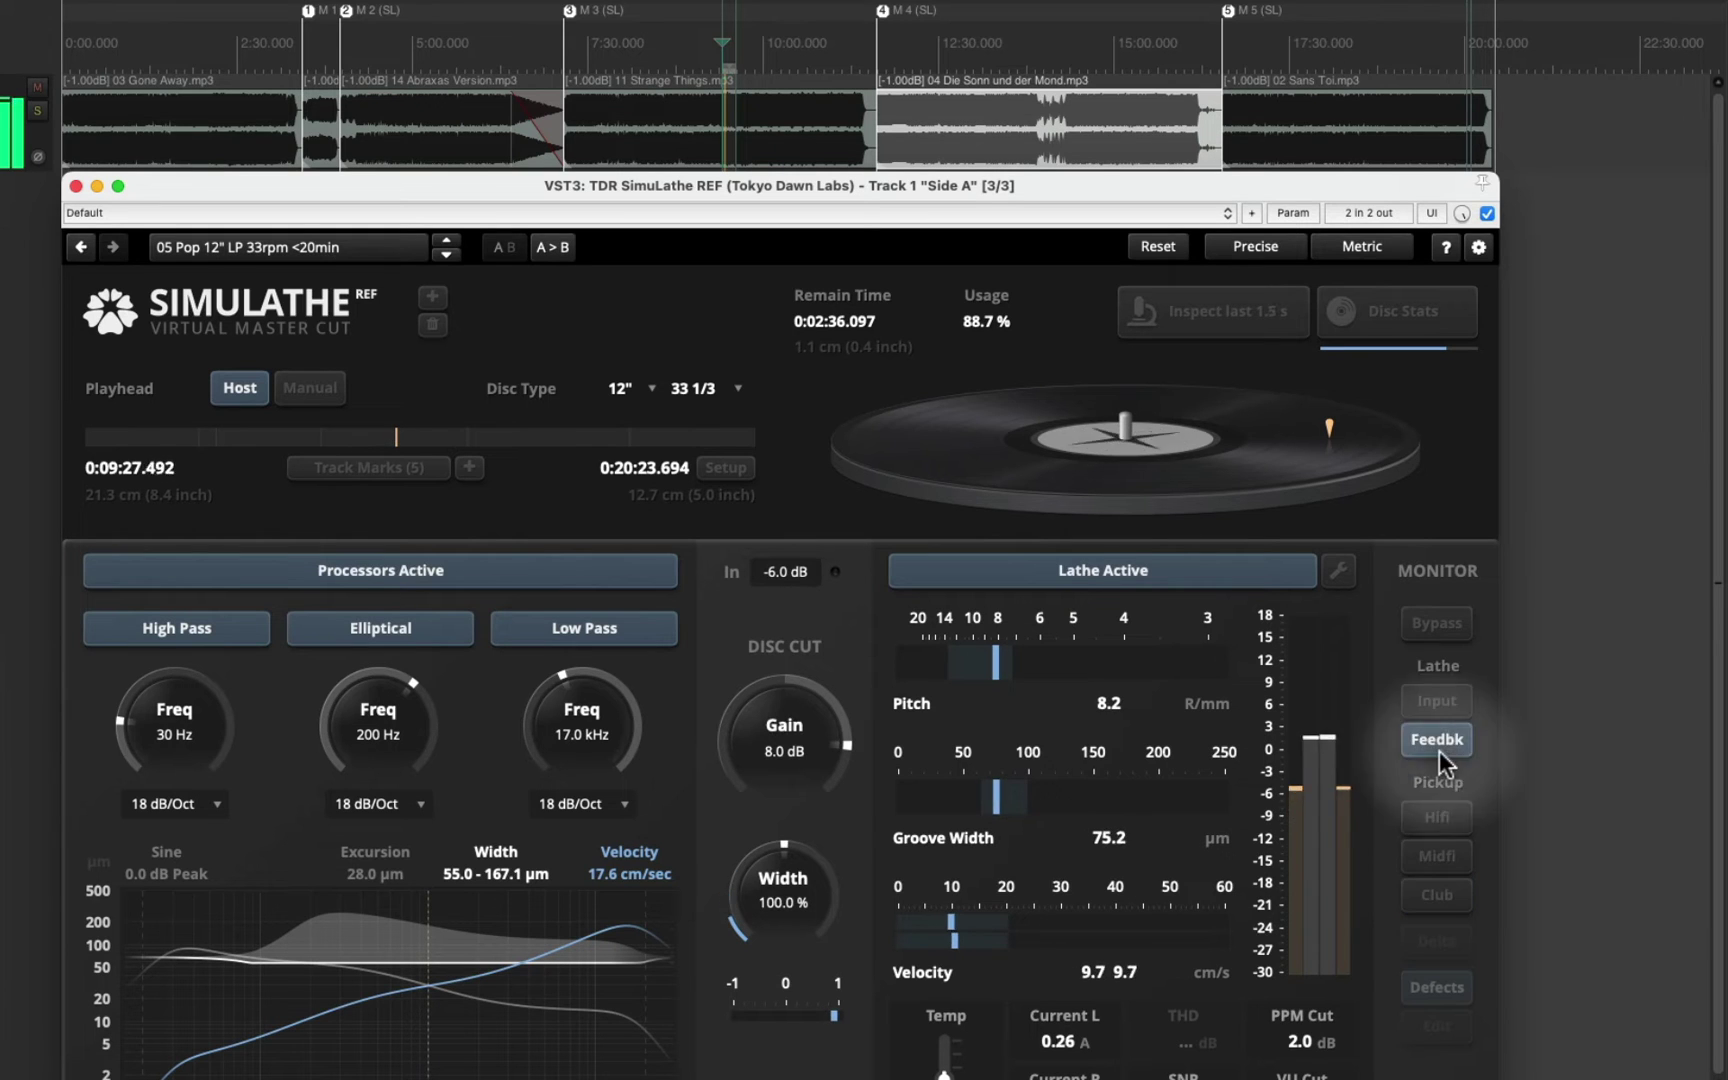
pyautogui.click(1438, 897)
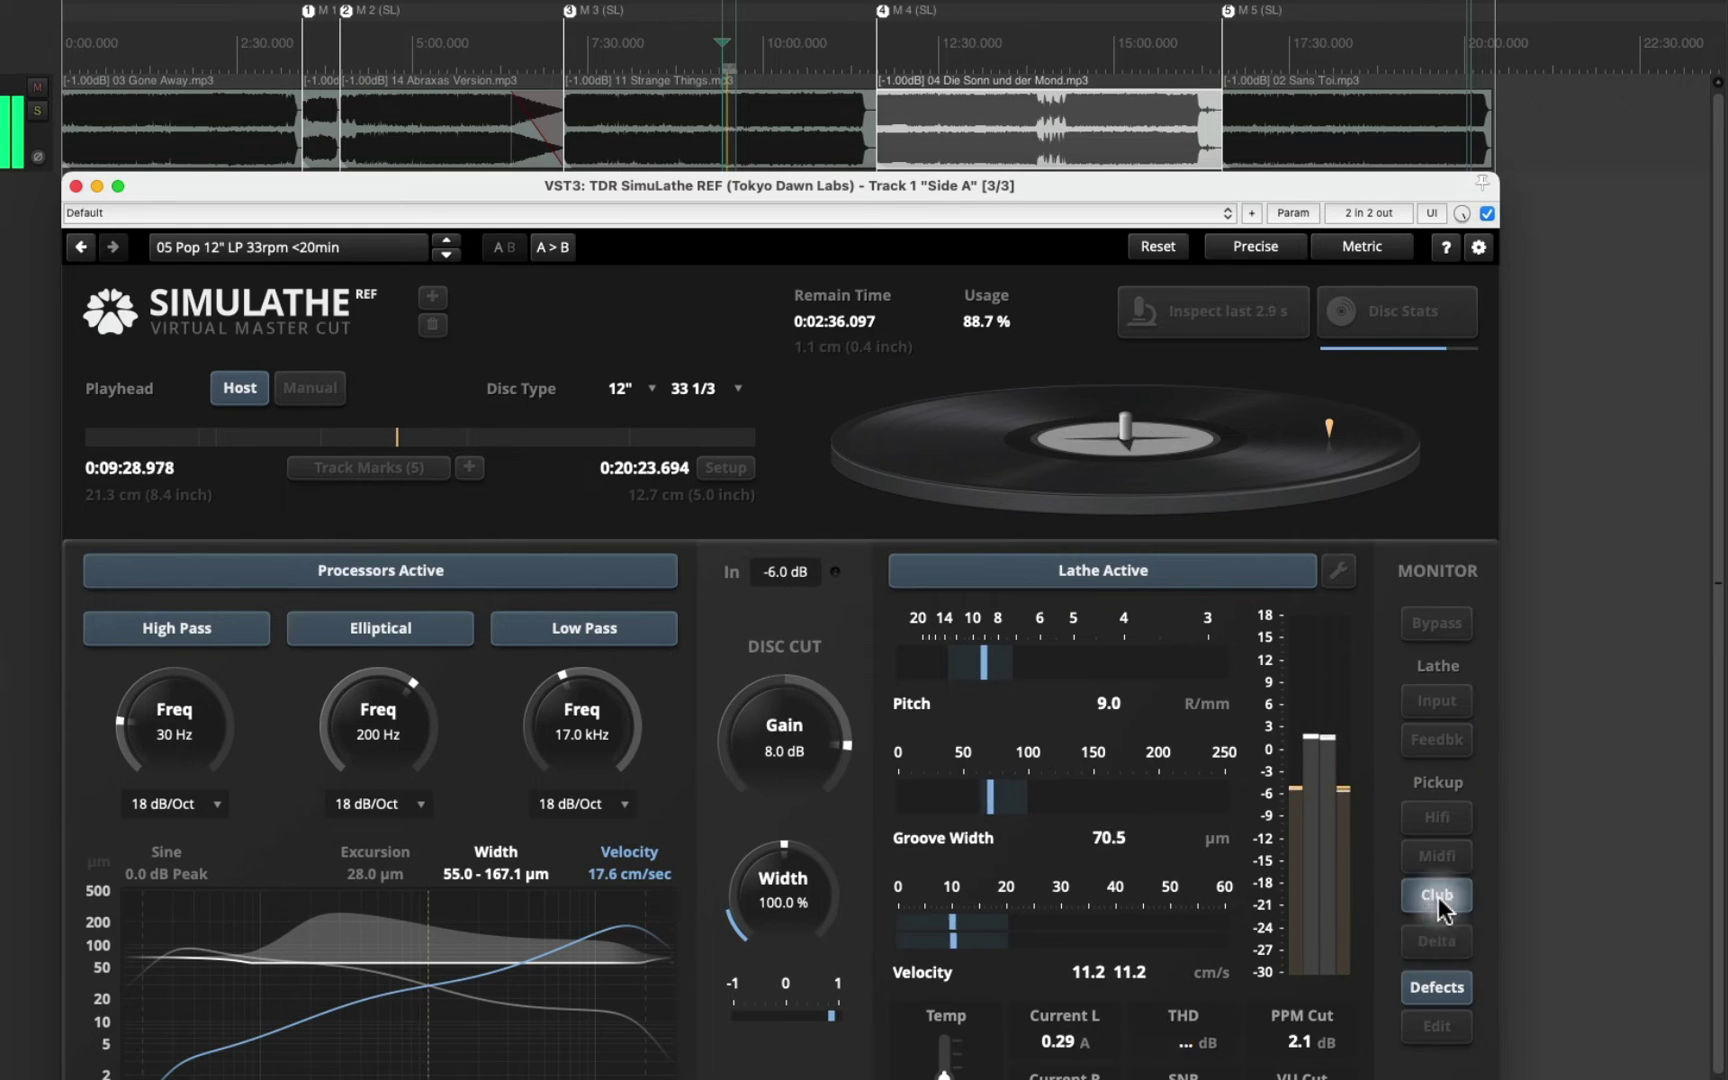
pyautogui.click(1444, 743)
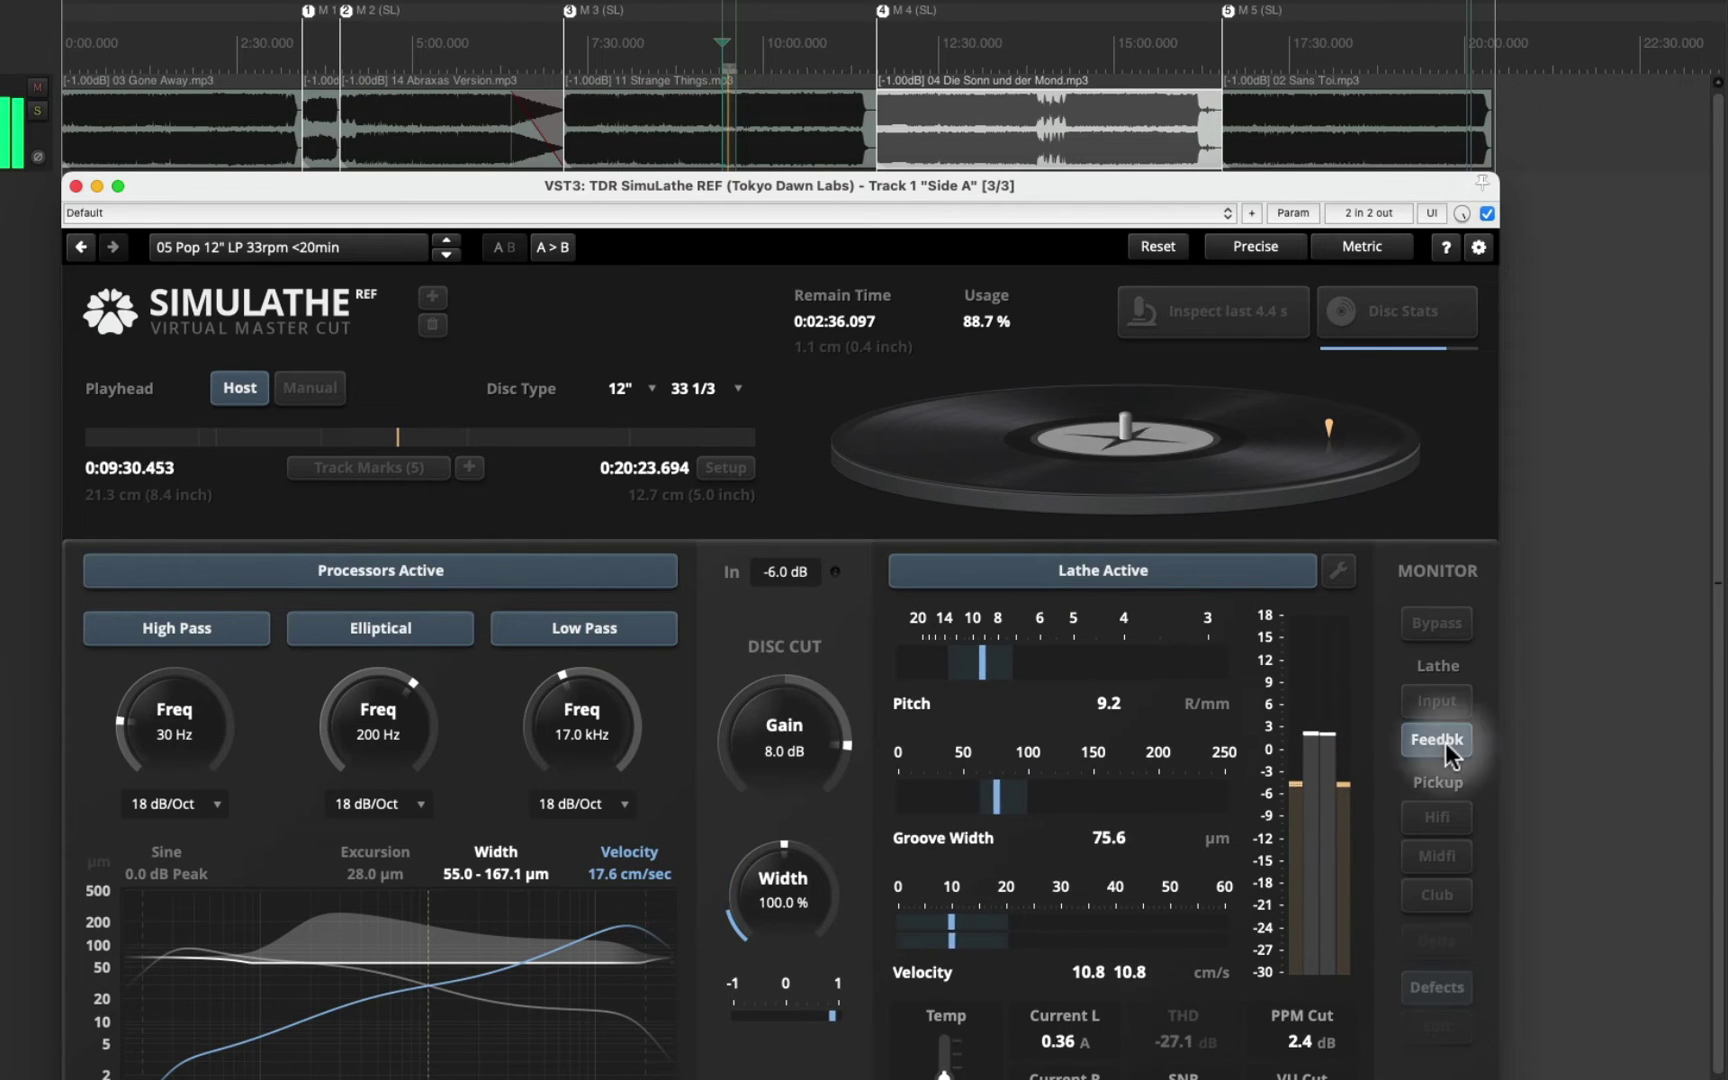
pyautogui.click(1437, 892)
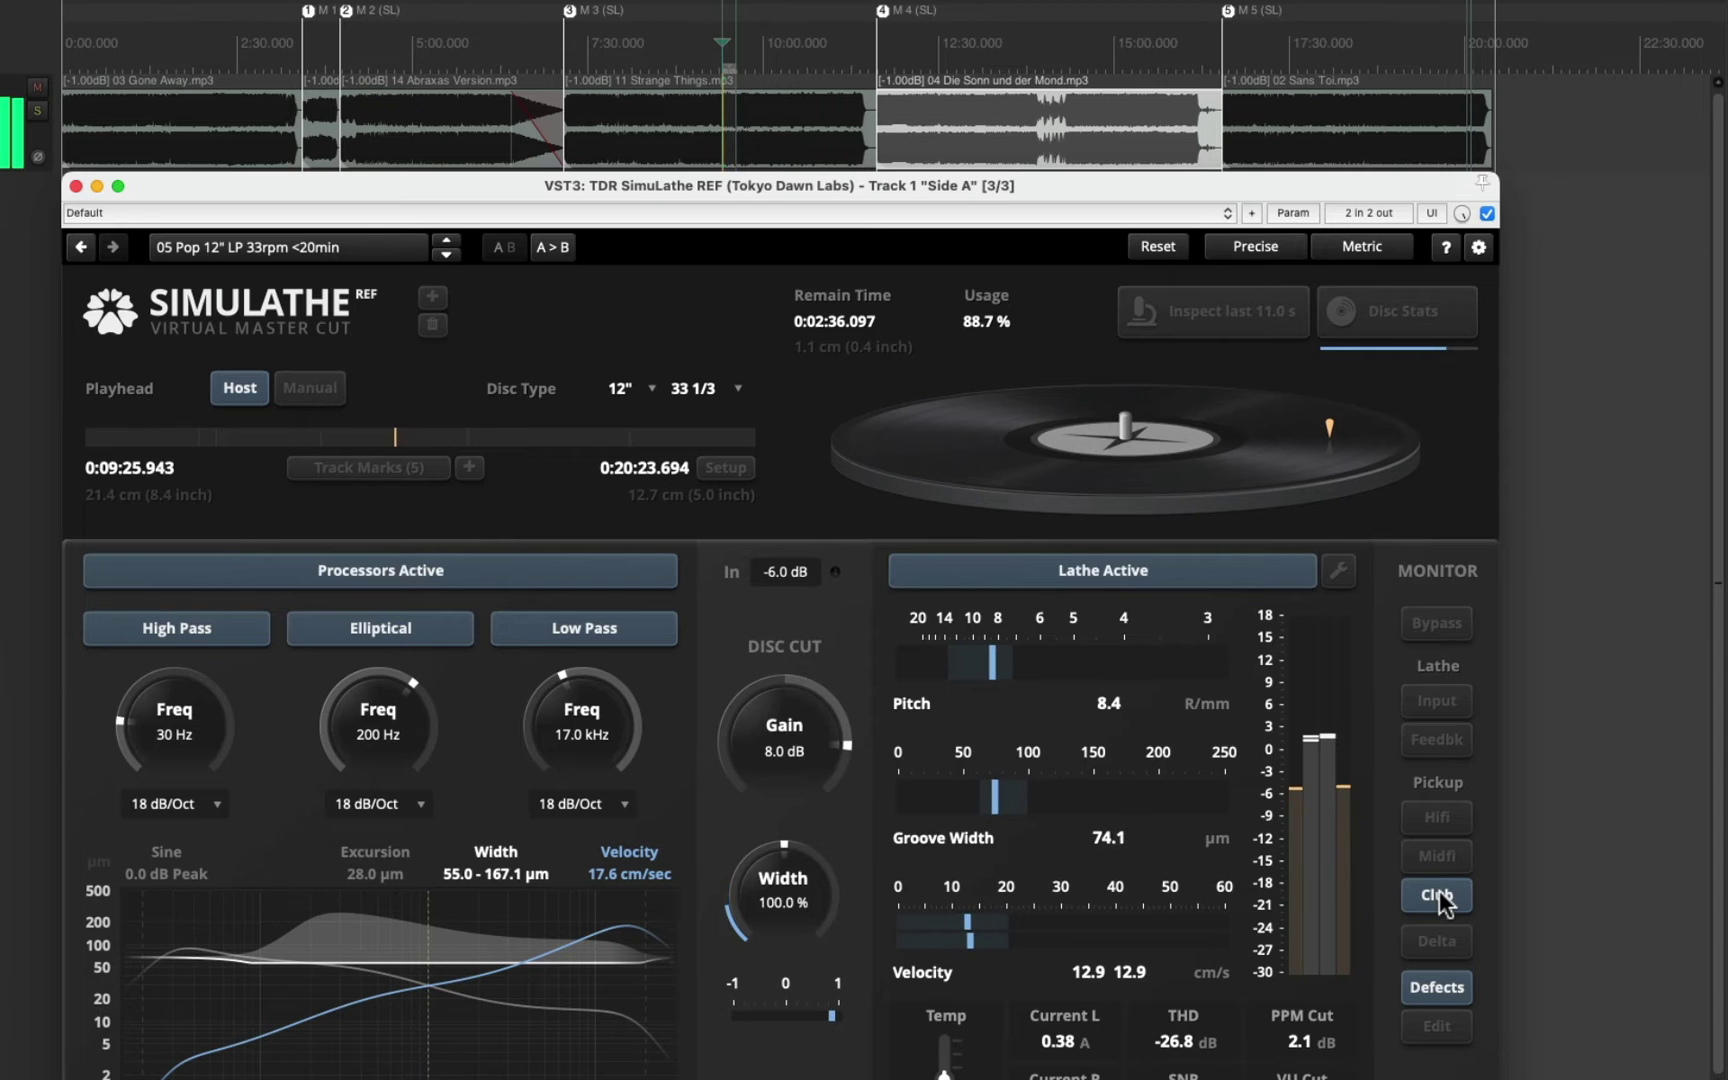
pyautogui.click(1444, 859)
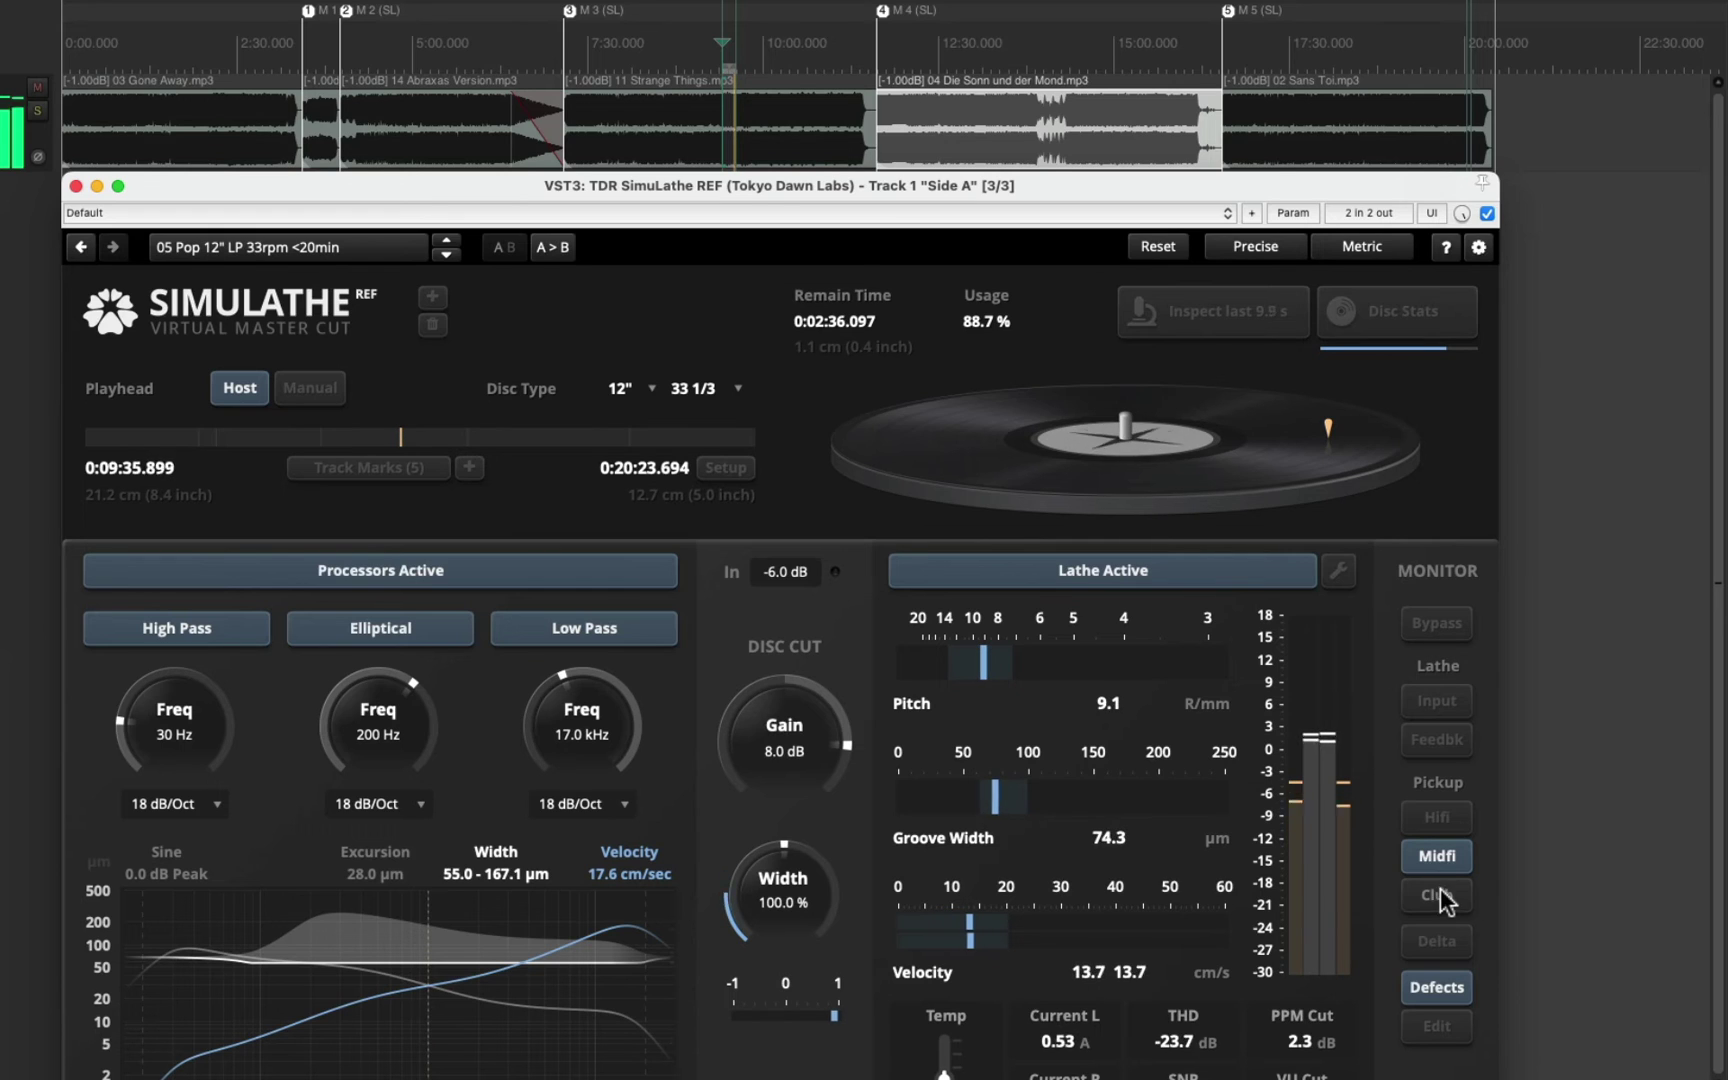
pyautogui.click(1244, 429)
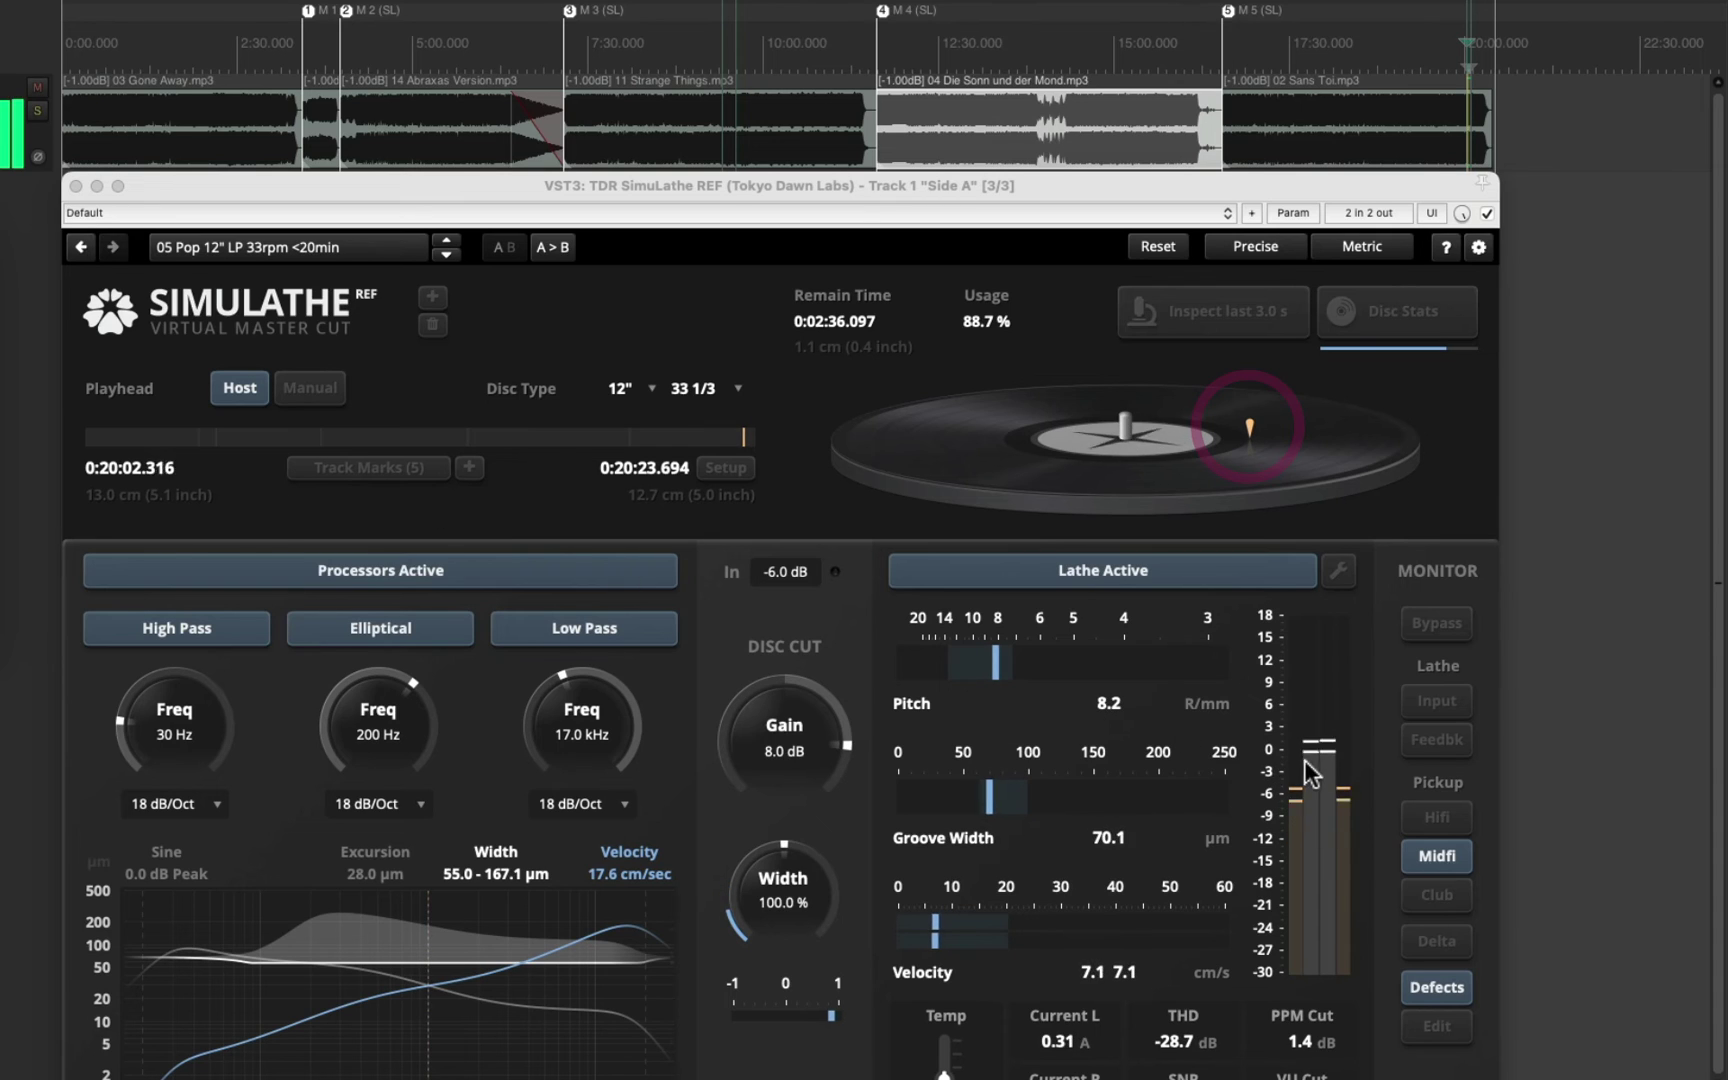
# Step: During the side's final seconds, monitor lathe feedback, then Midfi, then Club
pyautogui.click(1442, 751)
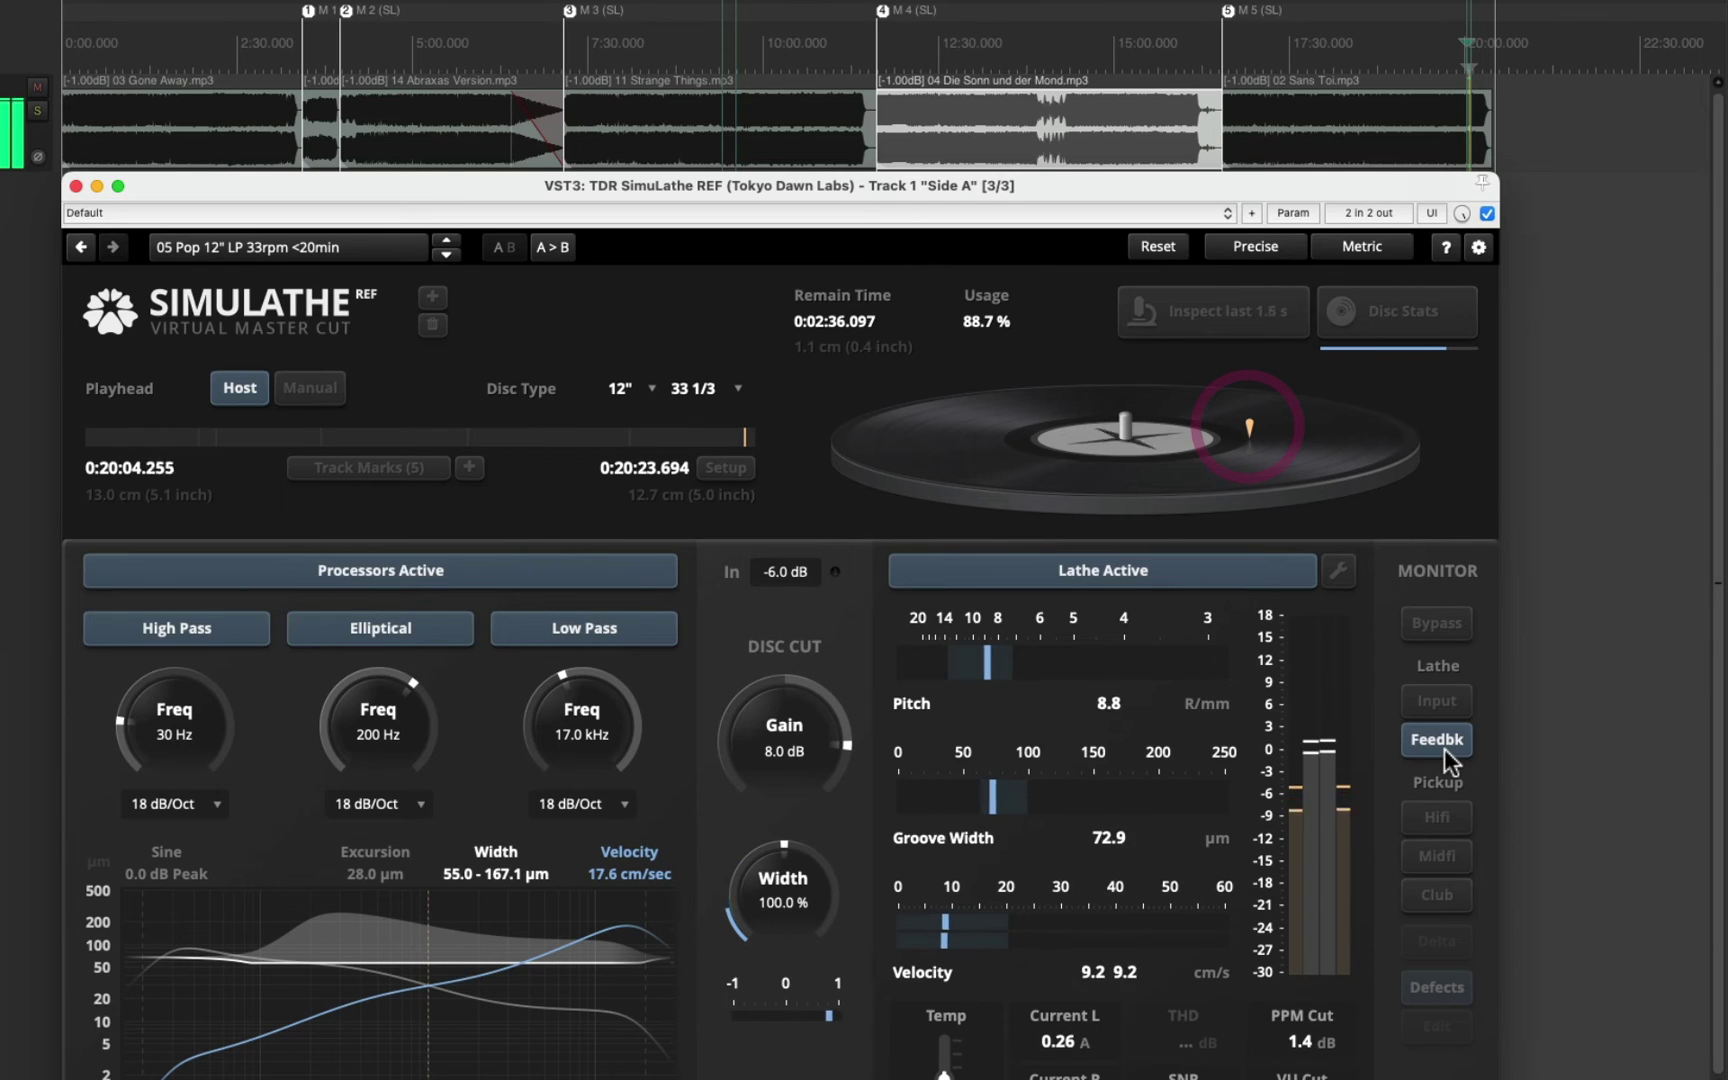
pyautogui.click(1439, 862)
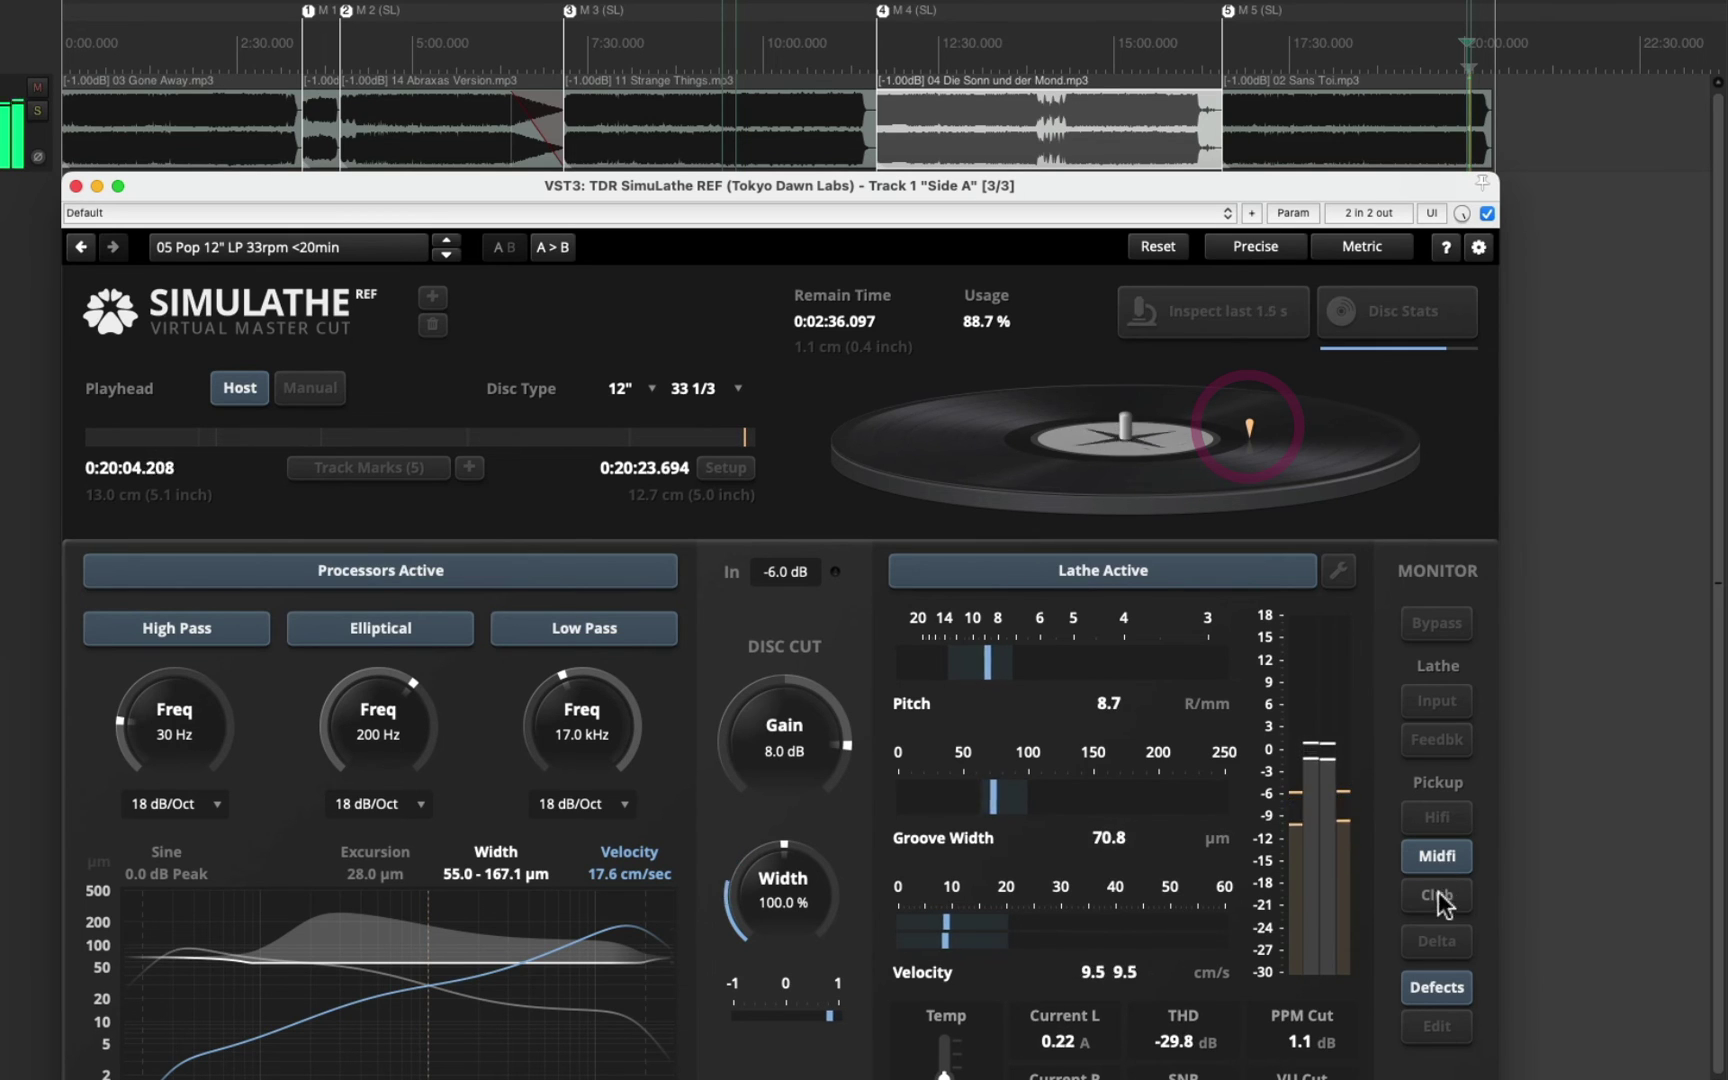
pyautogui.click(1436, 900)
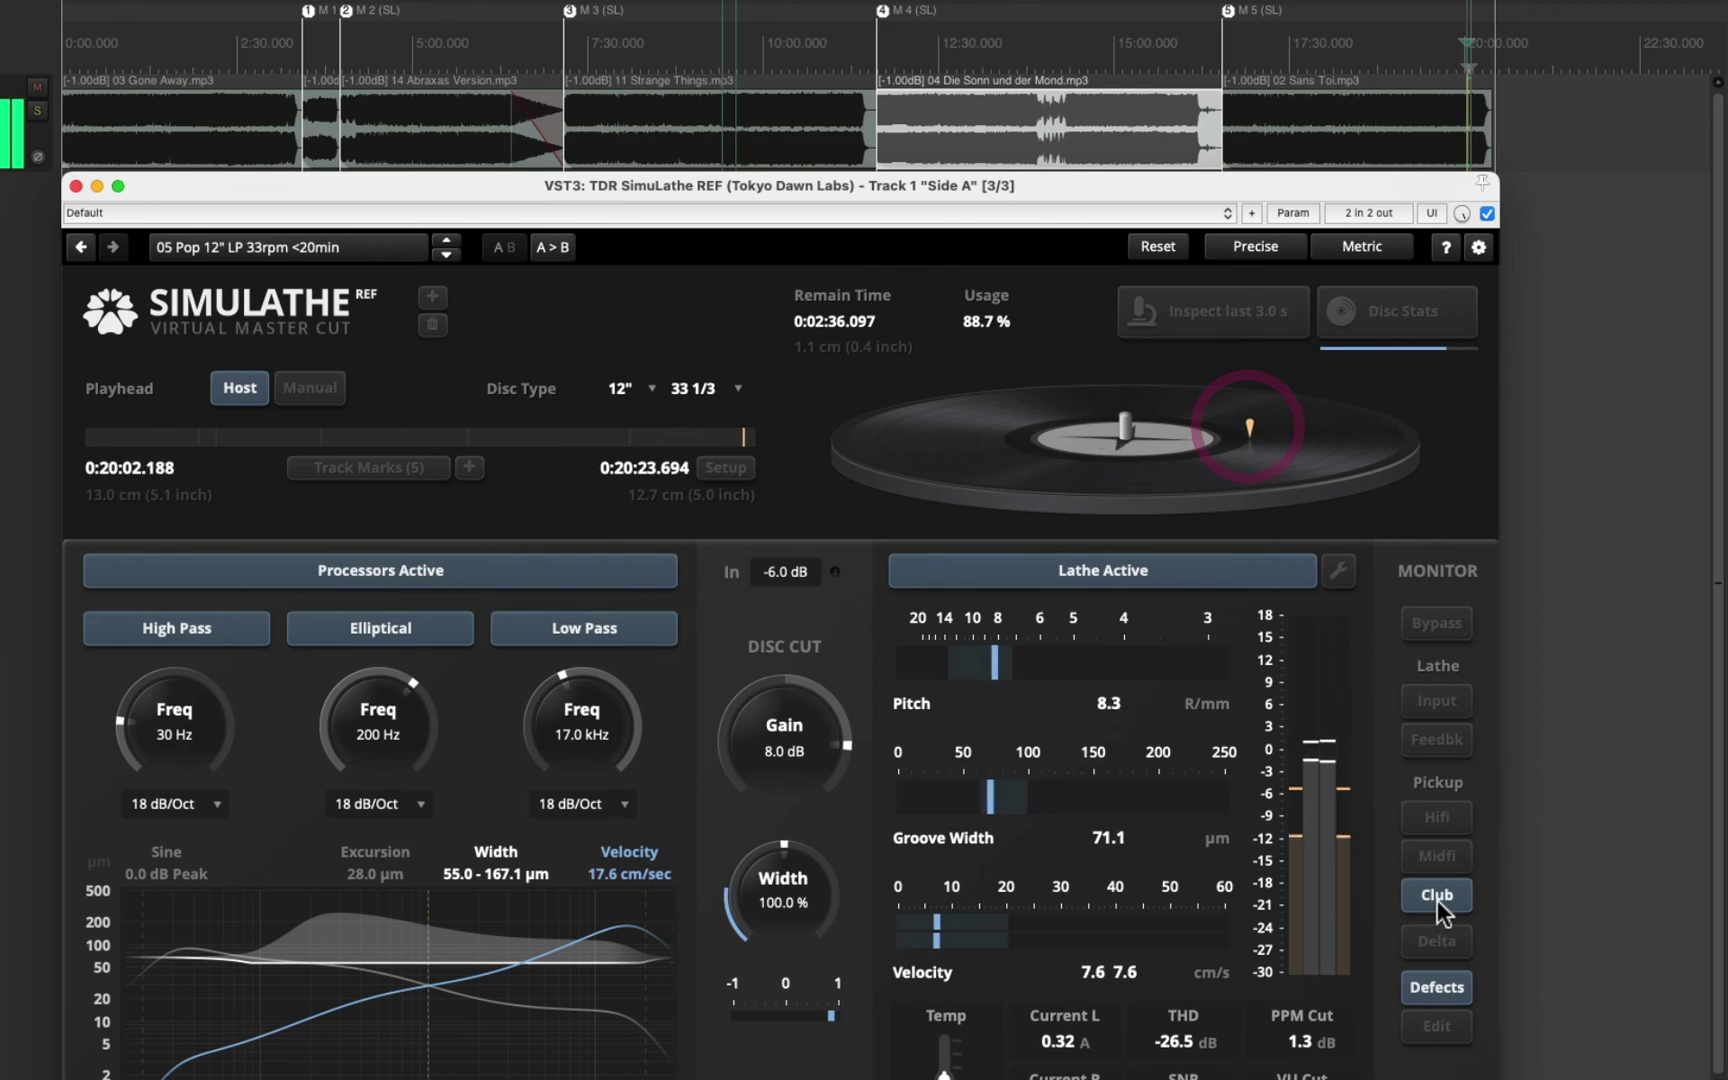